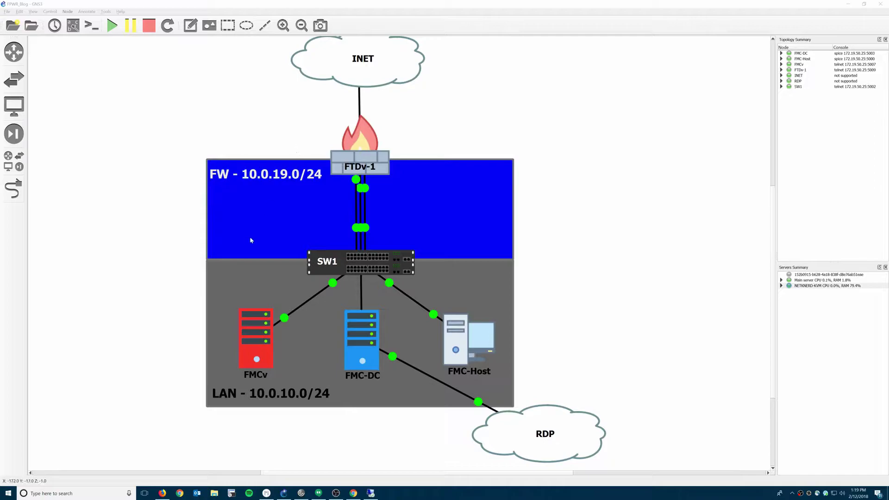
Switch to the remote desktop, close Server Manager and maximize the Firefox login page.
{"action": "left_click", "coordinate": [371, 493]}
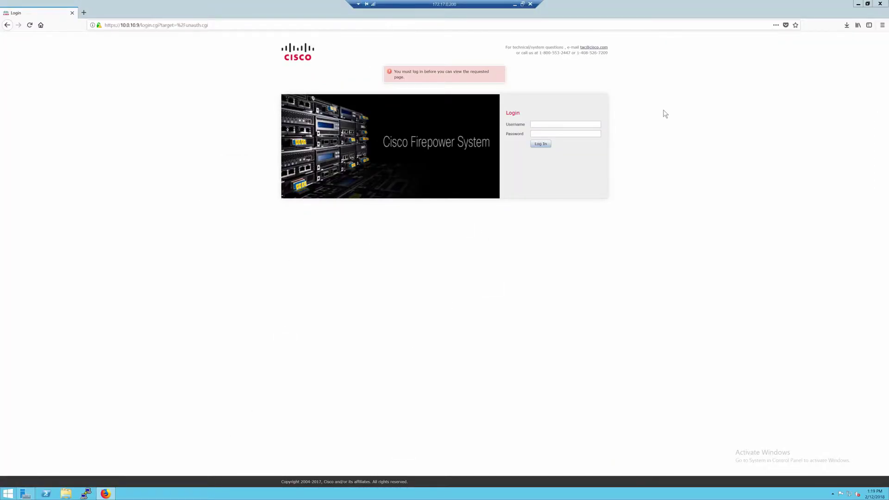
{"action": "left_click_drag", "start_coordinate": [682, 9], "coordinate": [413, 88]}
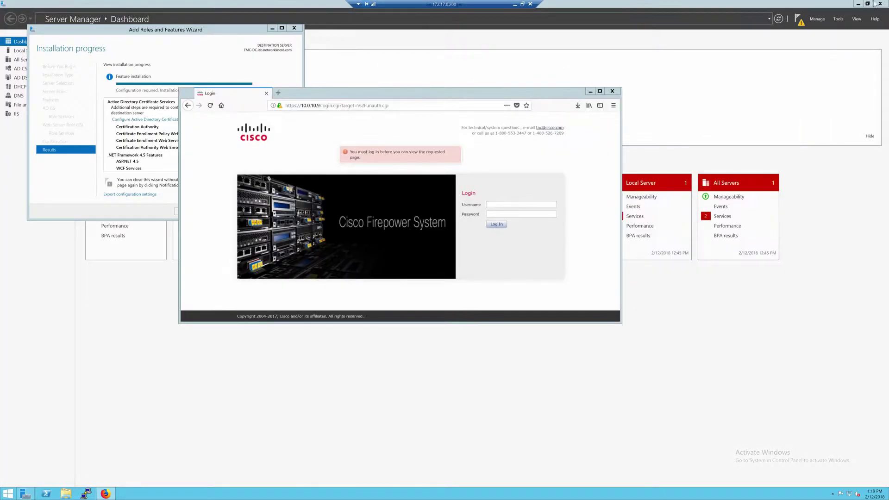
{"action": "left_click", "coordinate": [884, 4]}
{"action": "left_click", "coordinate": [883, 3]}
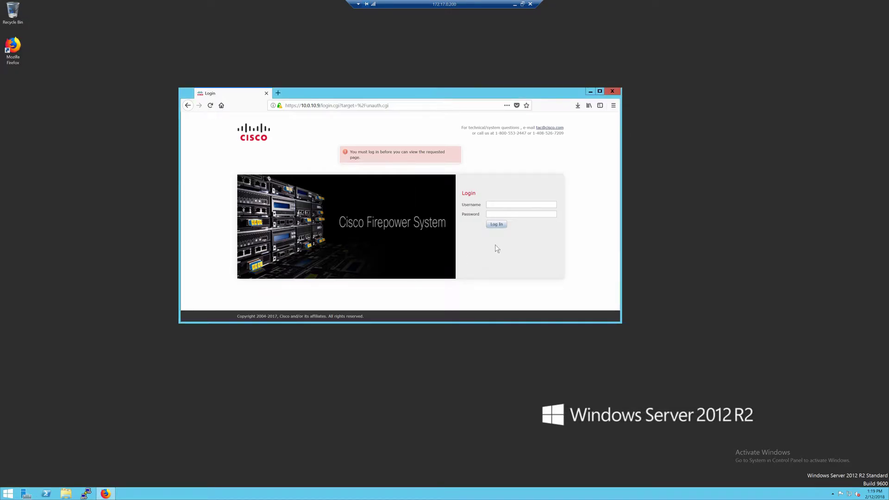
{"action": "left_click", "coordinate": [600, 92]}
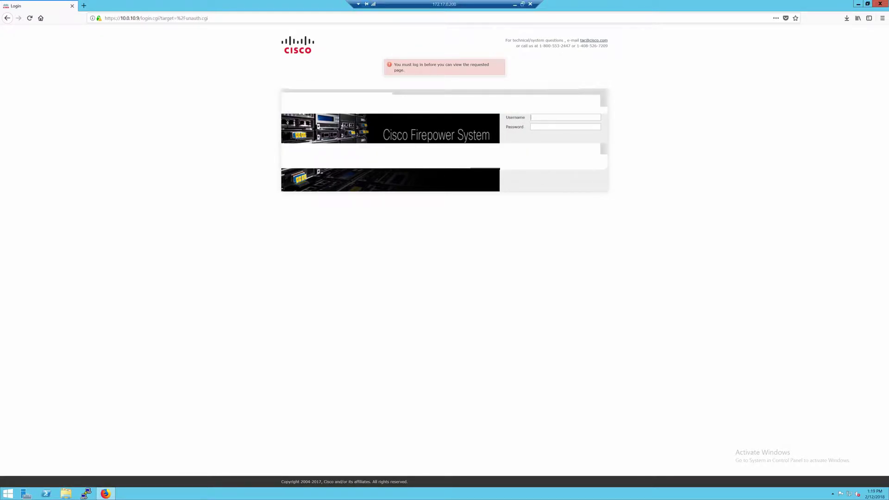
Sign in to the management console as admin with the account password.
{"action": "type", "text": "admin"}
{"action": "key", "text": "Tab"}
{"action": "type", "text": "*******"}
{"action": "key", "text": "Return"}
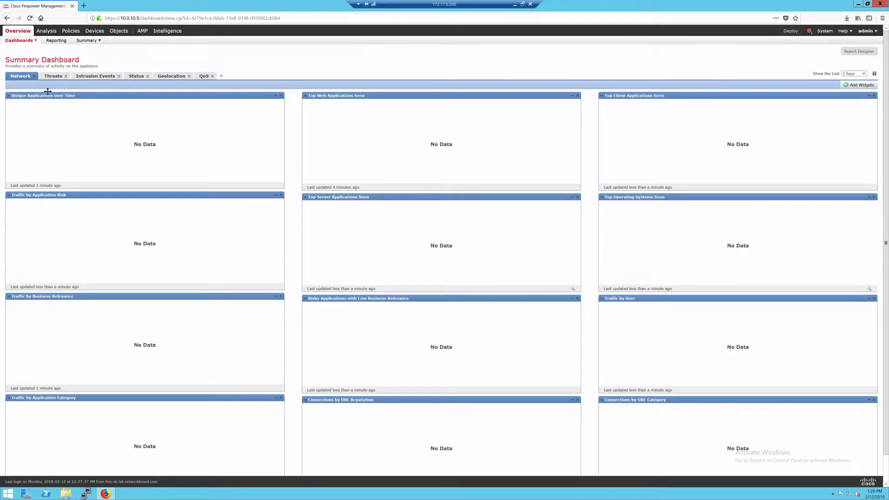
Open FTD_LAB_ACP from Policies > Access Control, check its FTDv-1 assignment, then cancel.
{"action": "mouse_move", "coordinate": [71, 30]}
{"action": "mouse_move", "coordinate": [33, 43]}
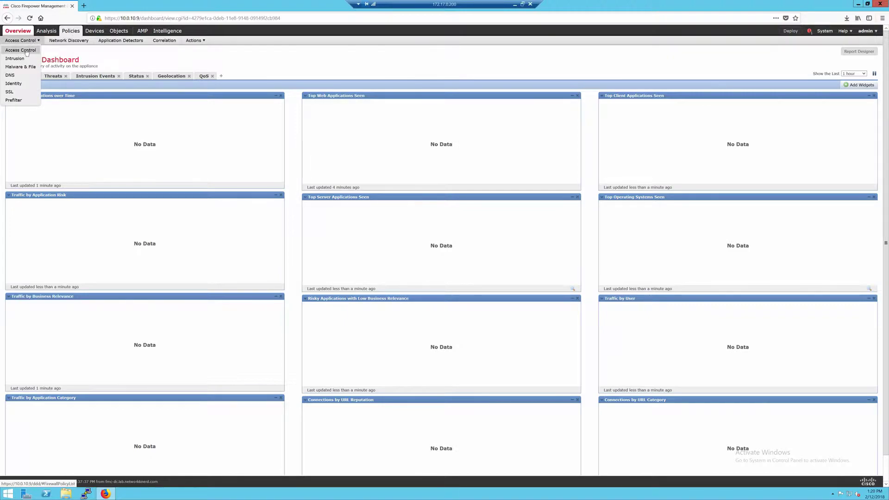
{"action": "left_click", "coordinate": [28, 59]}
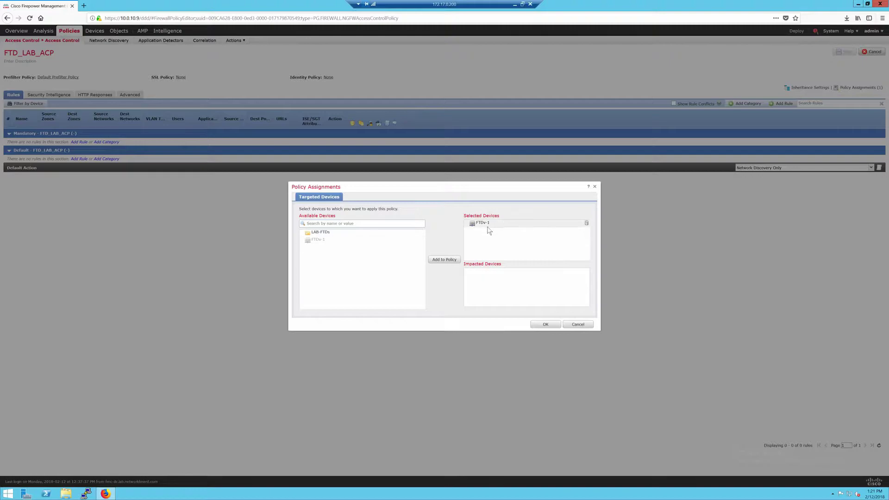
{"action": "mouse_move", "coordinate": [495, 225]}
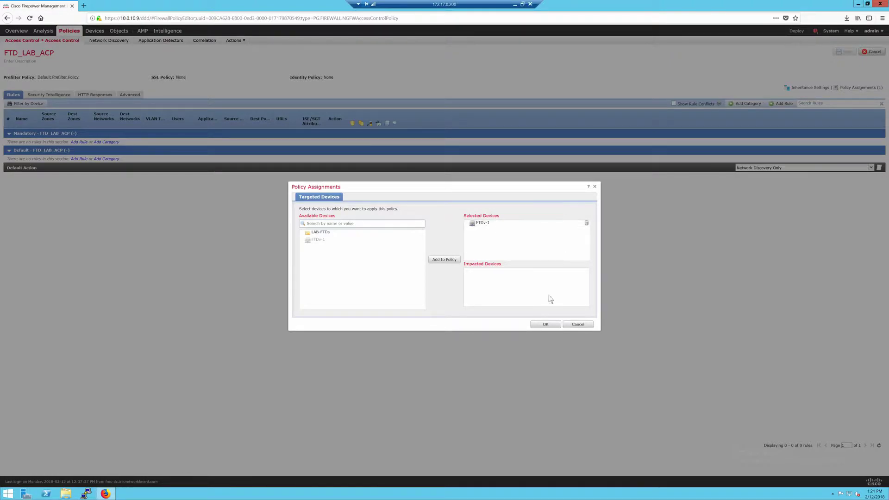
{"action": "left_click", "coordinate": [569, 326]}
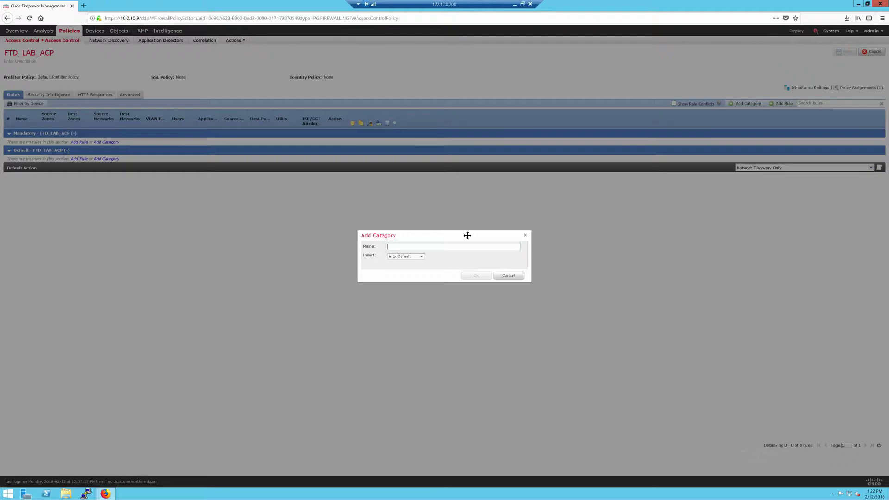
Add the INSIDE_access_in and OUTSIDE_access_in rule categories into the Default section.
{"action": "type", "text": "INSIDE_access_in"}
{"action": "left_click", "coordinate": [470, 278]}
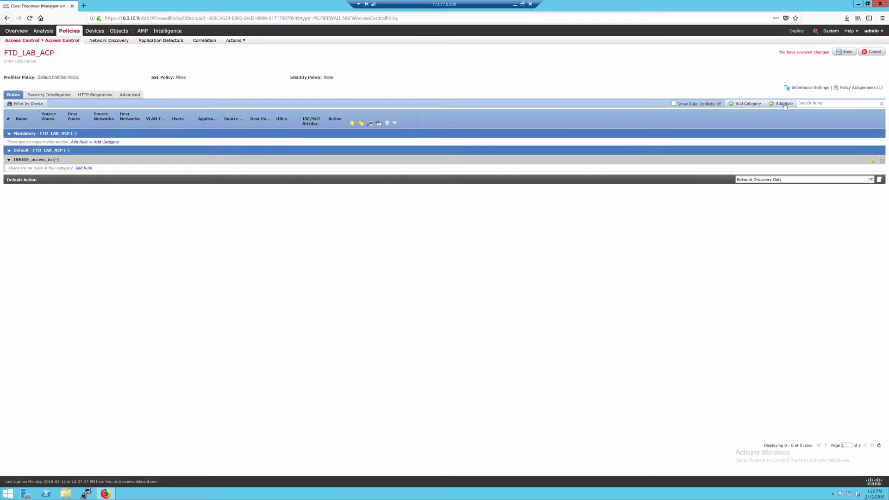
{"action": "left_click", "coordinate": [744, 103]}
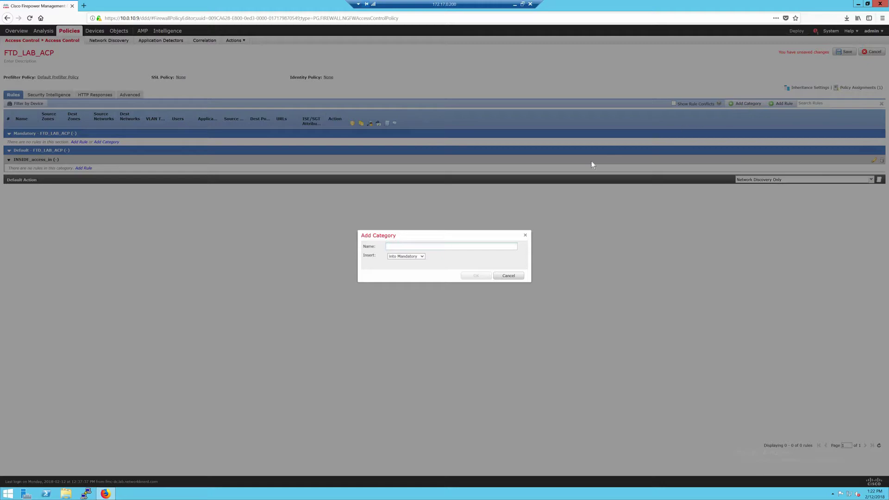
{"action": "left_click", "coordinate": [396, 257]}
{"action": "left_click", "coordinate": [403, 271]}
{"action": "type", "text": "OUTSIDE_access_in"}
{"action": "left_click", "coordinate": [479, 276]}
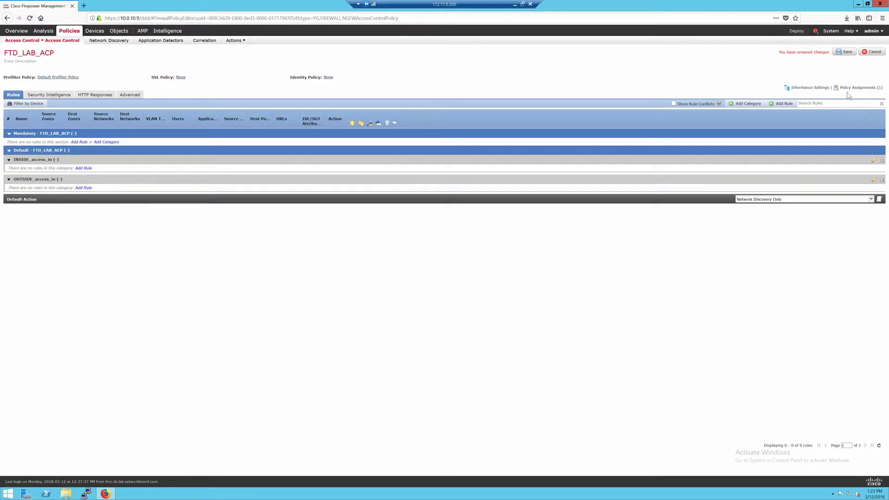
Add the DMZ_access_in rule category into the Default section.
{"action": "left_click", "coordinate": [734, 106]}
{"action": "type", "text": "DMZ_"}
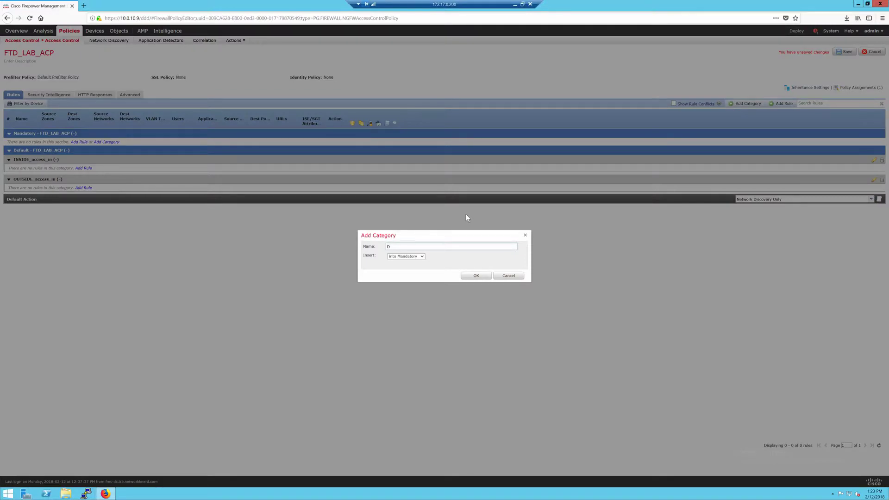
{"action": "type", "text": "access_in"}
{"action": "left_click", "coordinate": [422, 256]}
{"action": "left_click", "coordinate": [404, 272]}
{"action": "left_click", "coordinate": [477, 275]}
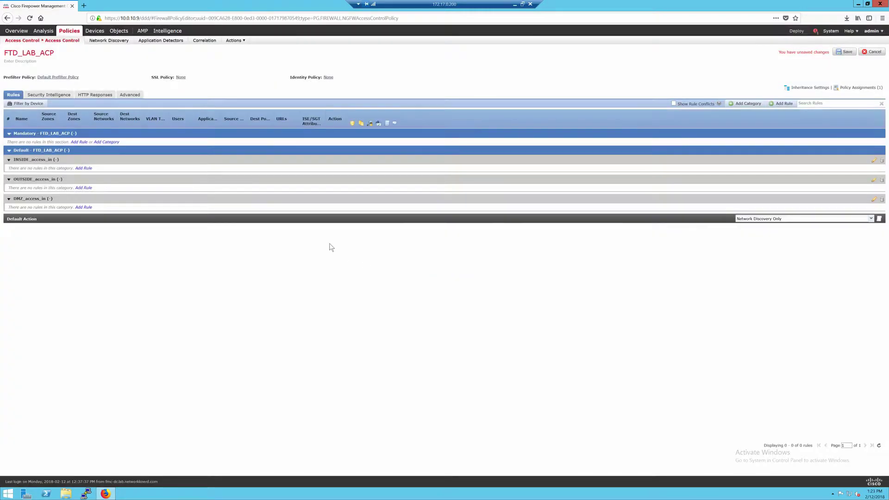
Start a rule in INSIDE_access_in named INSIDE-to-ANY with source zone INSIDE_ROUTED.
{"action": "left_click", "coordinate": [77, 170]}
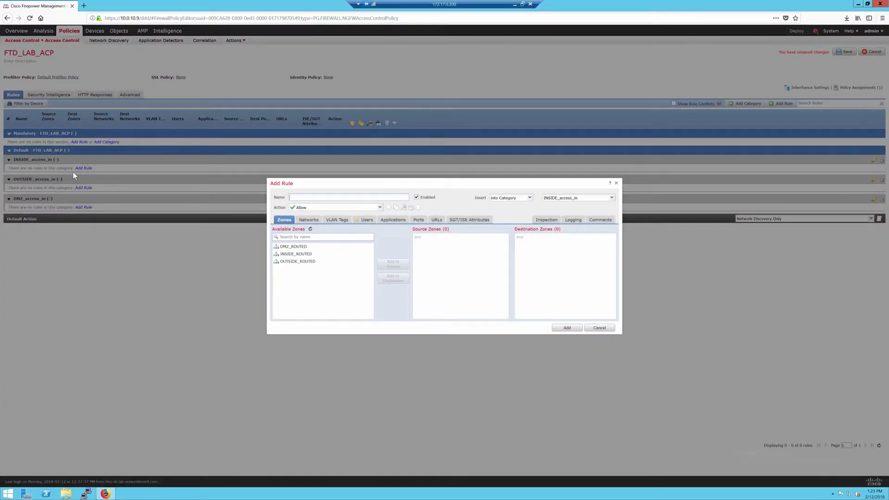
{"action": "left_click", "coordinate": [334, 258]}
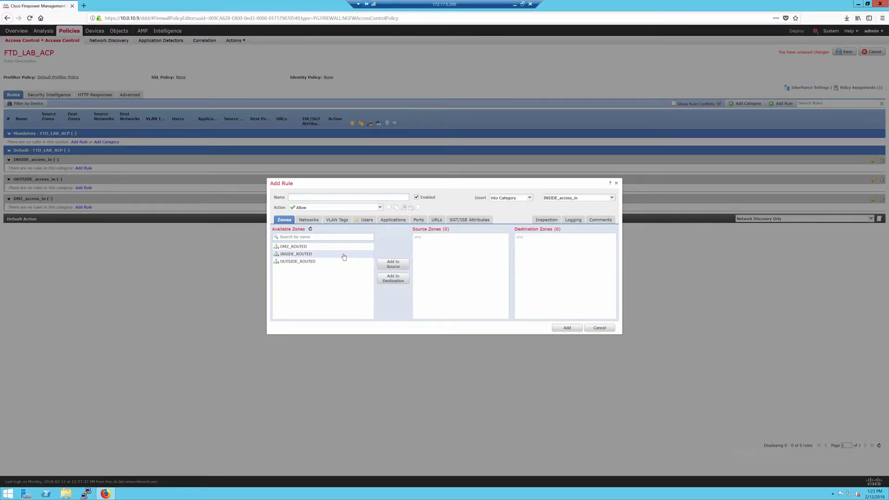
{"action": "left_click", "coordinate": [389, 264]}
{"action": "left_click", "coordinate": [291, 197]}
{"action": "key", "text": "BackSpace"}
{"action": "key", "text": "BackSpace"}
{"action": "type", "text": "INSIDE-to-AN"}
Enable connection logging at beginning and end, then add the INSIDE-to-ANY rule.
{"action": "left_click", "coordinate": [568, 220]}
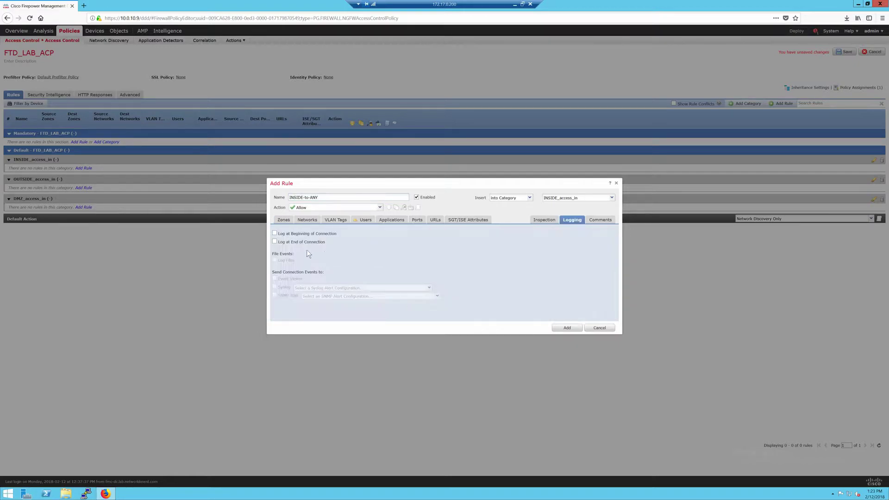
{"action": "left_click", "coordinate": [292, 235]}
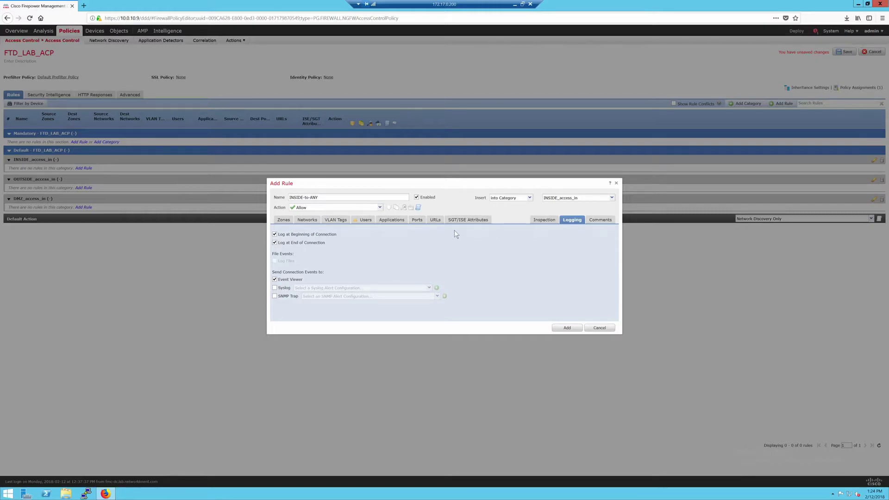
{"action": "left_click", "coordinate": [284, 221]}
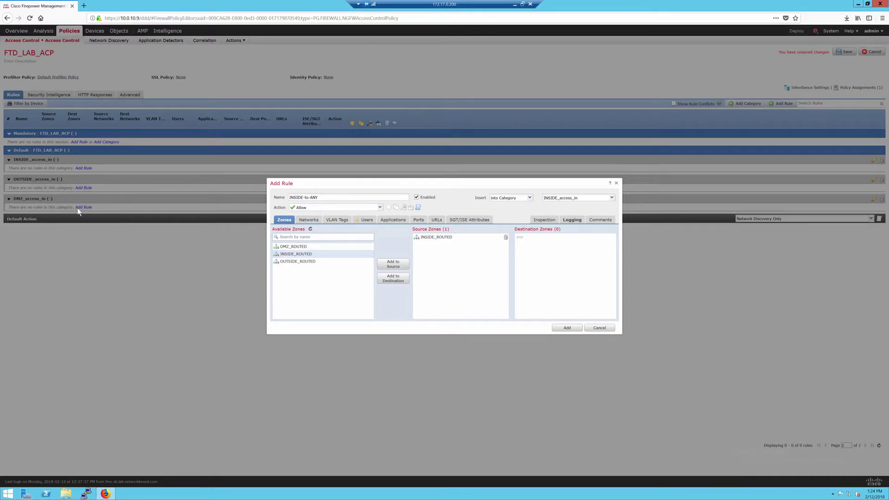
{"action": "left_click", "coordinate": [568, 328]}
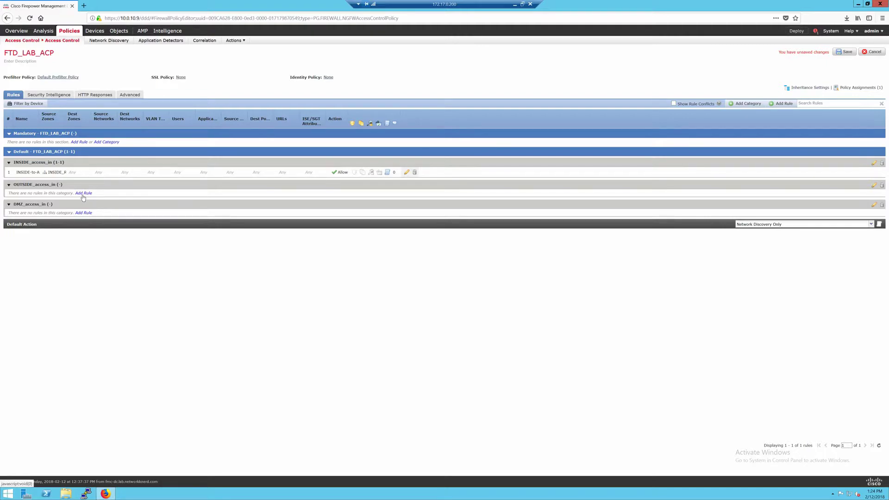
Start a rule in OUTSIDE_access_in with source zone OUTSIDE_ROUTED and destination zone INSIDE_ROUTED.
{"action": "left_click", "coordinate": [83, 193]}
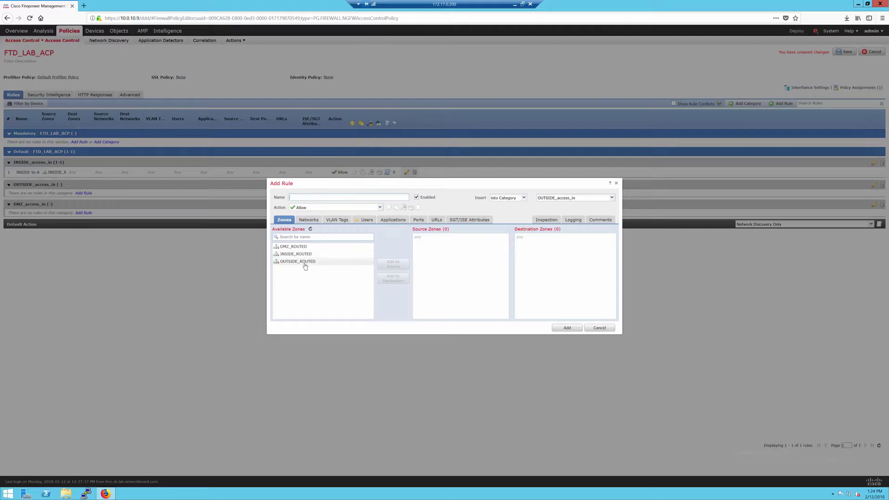
{"action": "left_click", "coordinate": [305, 263]}
{"action": "left_click", "coordinate": [394, 264]}
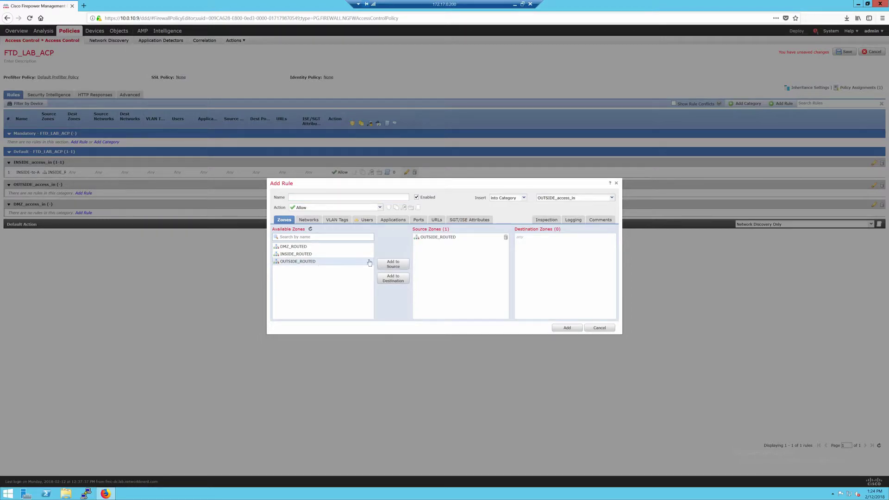
{"action": "left_click", "coordinate": [306, 256]}
{"action": "left_click", "coordinate": [405, 281]}
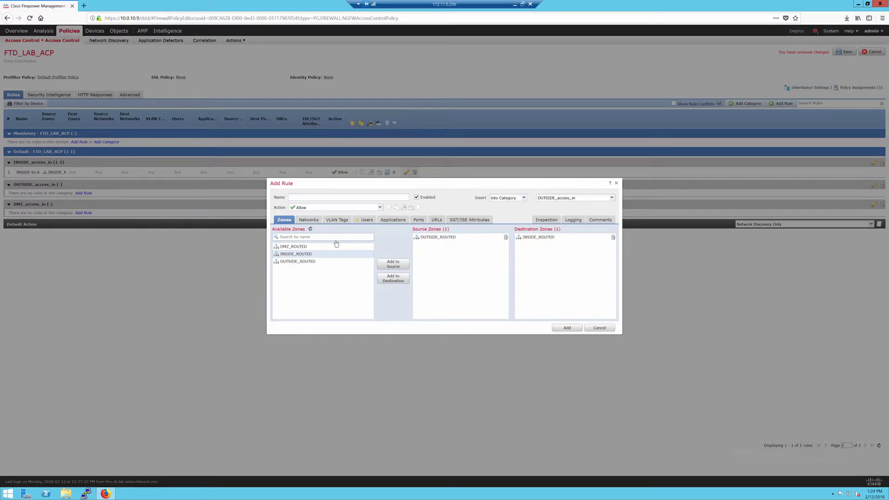
Create a LAB-DC network object for 10.0.10.10 and make it the destination network.
{"action": "left_click", "coordinate": [308, 219]}
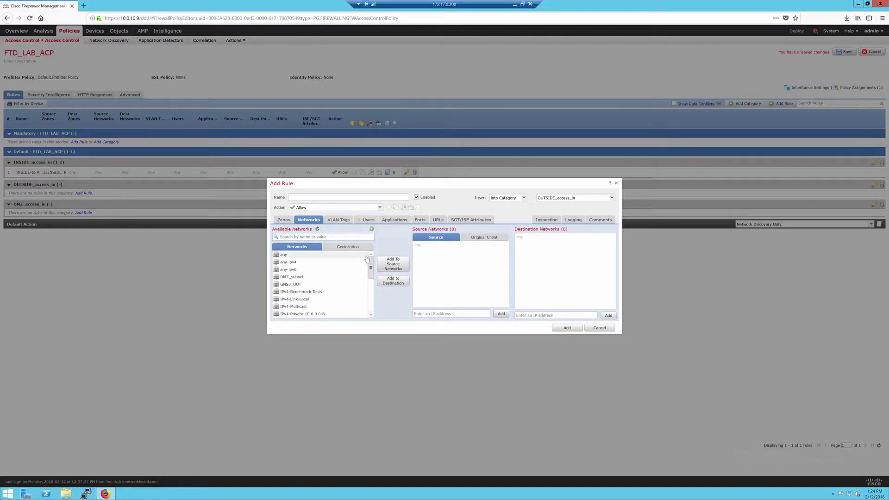
{"action": "scroll", "coordinate": [368, 259], "scroll_direction": "down", "scroll_amount": 4}
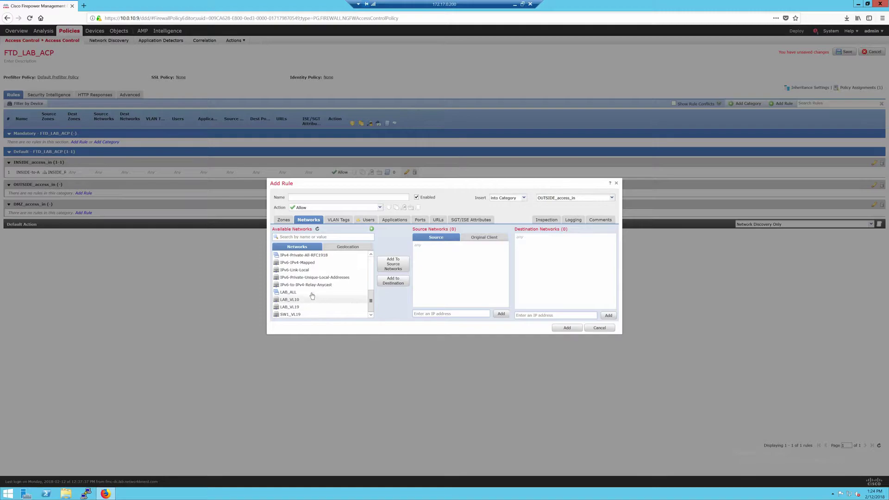
{"action": "scroll", "coordinate": [314, 288], "scroll_direction": "up", "scroll_amount": 3}
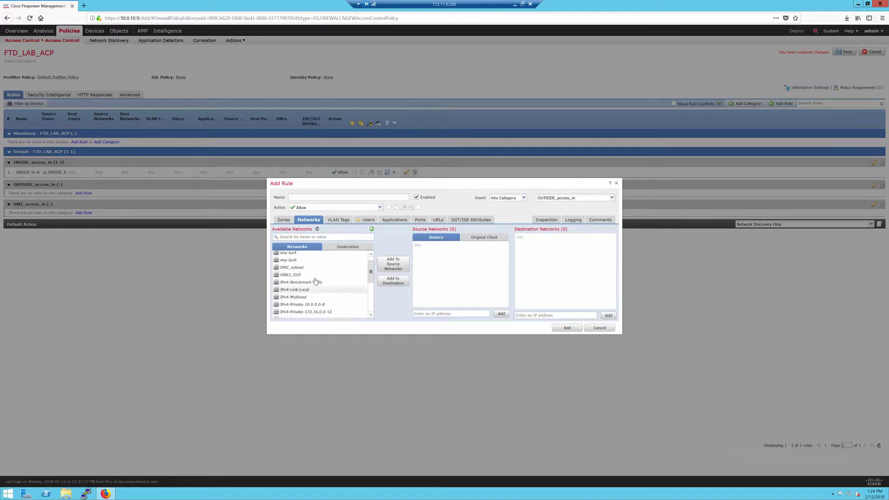
{"action": "scroll", "coordinate": [315, 282], "scroll_direction": "up", "scroll_amount": 1}
{"action": "left_click", "coordinate": [343, 237]}
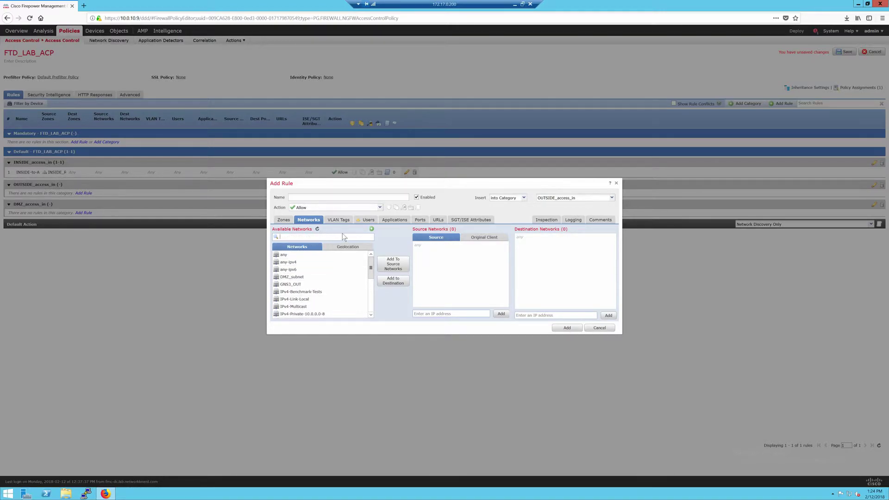
{"action": "type", "text": "10.0.10.10"}
{"action": "left_click", "coordinate": [371, 237]}
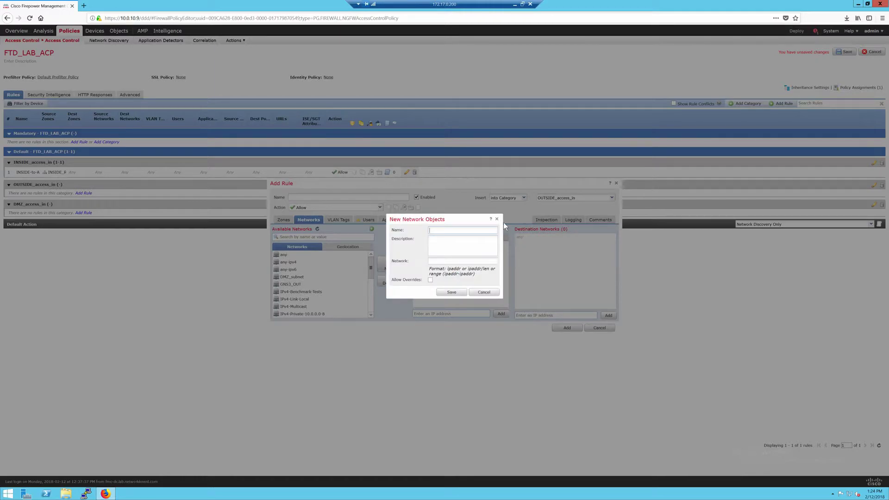
{"action": "type", "text": "LAB"}
{"action": "type", "text": "10.0.10.10"}
{"action": "left_click", "coordinate": [454, 294]}
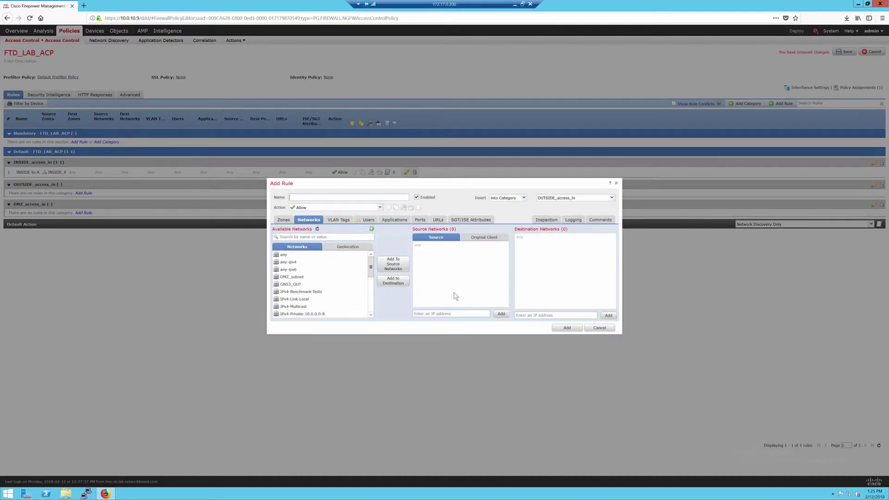
{"action": "scroll", "coordinate": [315, 280], "scroll_direction": "down", "scroll_amount": 4}
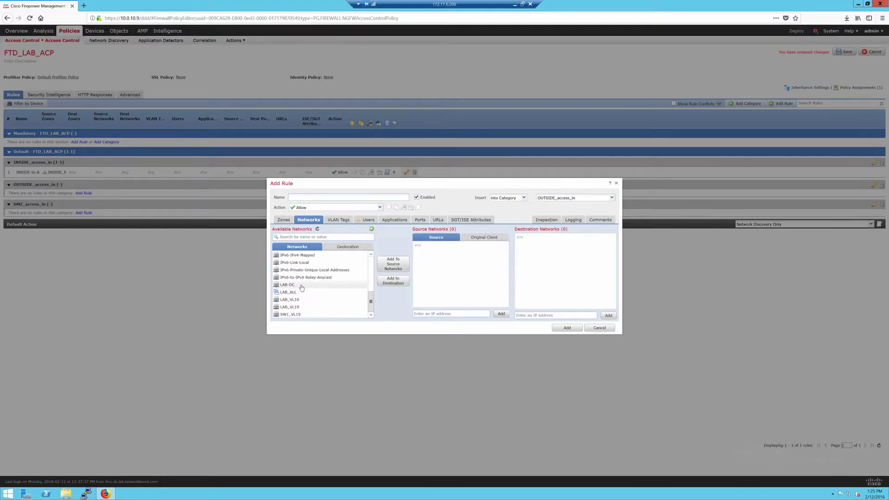
{"action": "left_click", "coordinate": [304, 285]}
{"action": "left_click", "coordinate": [388, 281]}
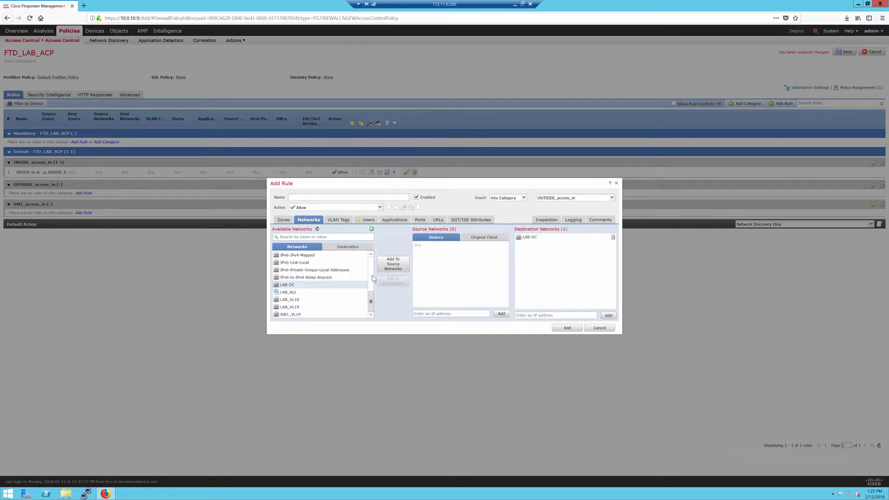
{"action": "left_click", "coordinate": [278, 219]}
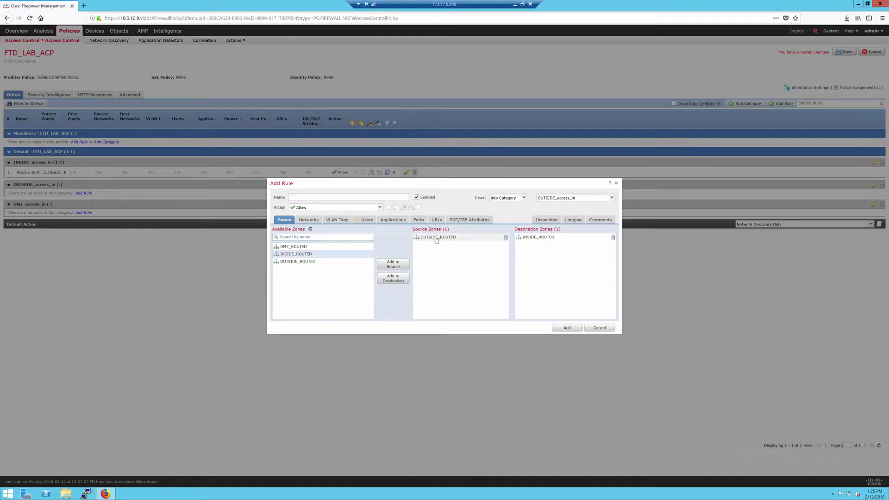
{"action": "left_click", "coordinate": [307, 220]}
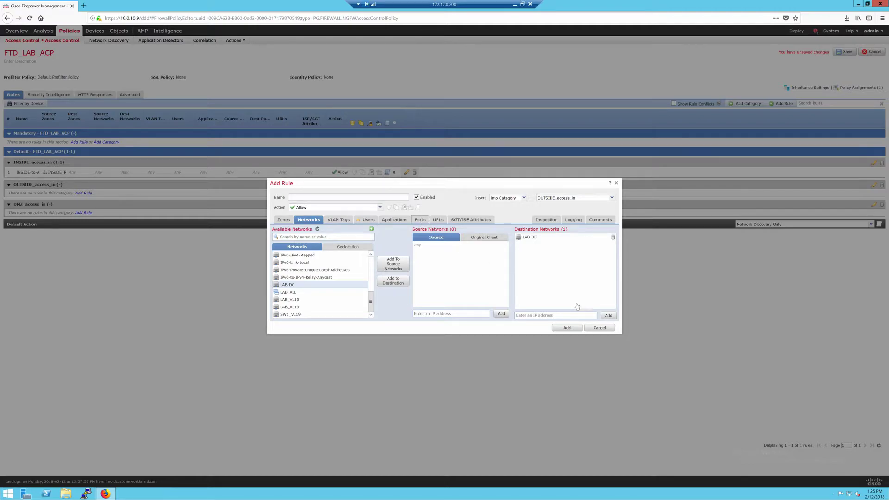
Add TCP (6):3389 as the rule's destination port.
{"action": "left_click", "coordinate": [419, 221]}
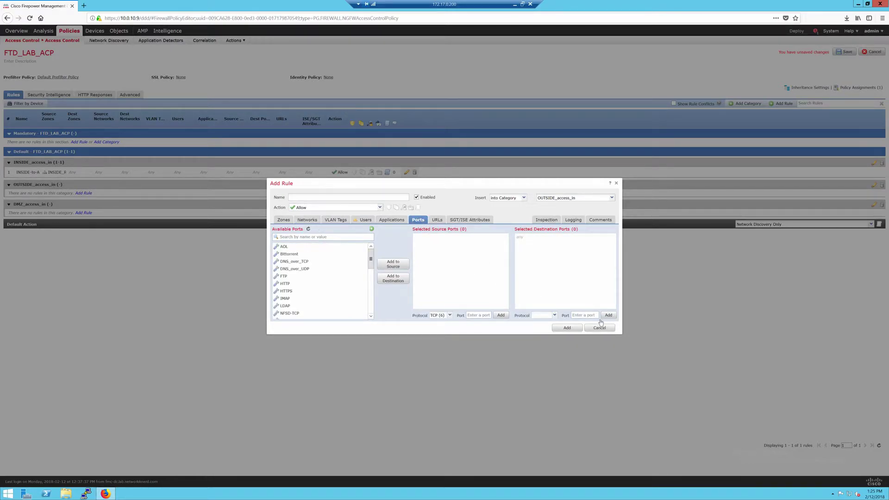
{"action": "left_click", "coordinate": [550, 313]}
{"action": "type", "text": "TCP"}
{"action": "key", "text": "Tab"}
{"action": "type", "text": "338"}
{"action": "left_click", "coordinate": [608, 315]}
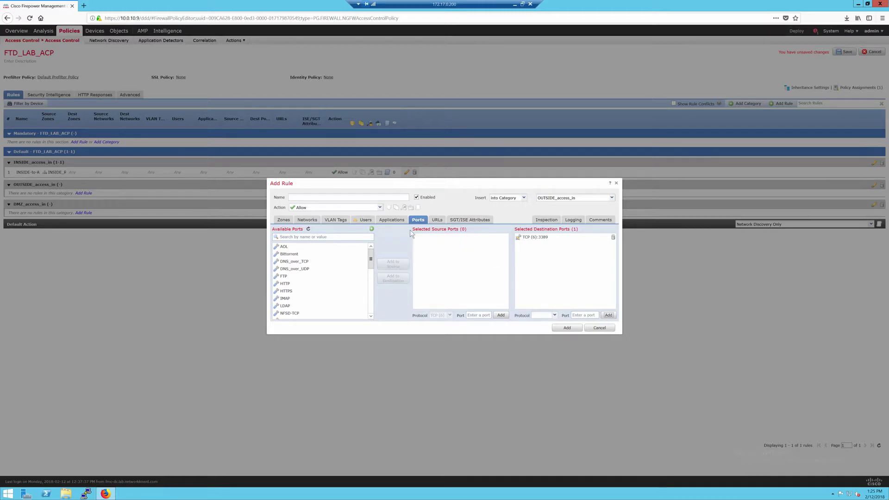
Enable logging at end of connection and add the RDP-to-DC rule.
{"action": "left_click", "coordinate": [551, 220]}
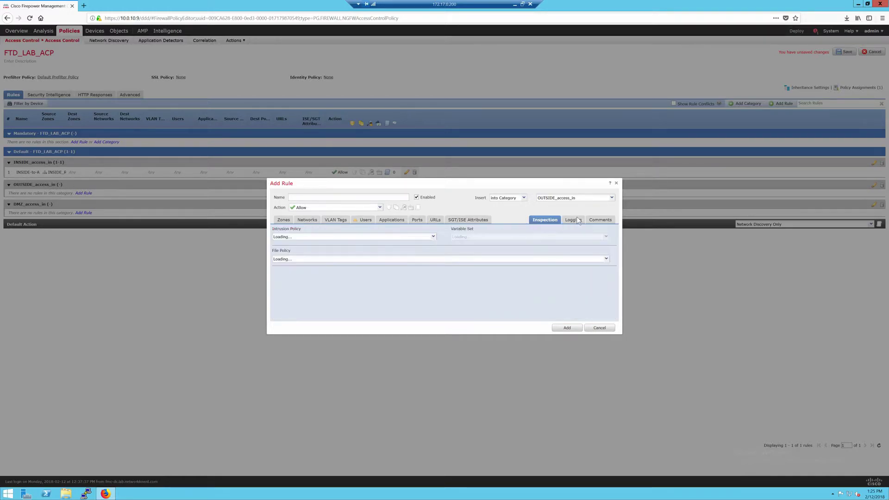
{"action": "left_click", "coordinate": [578, 221]}
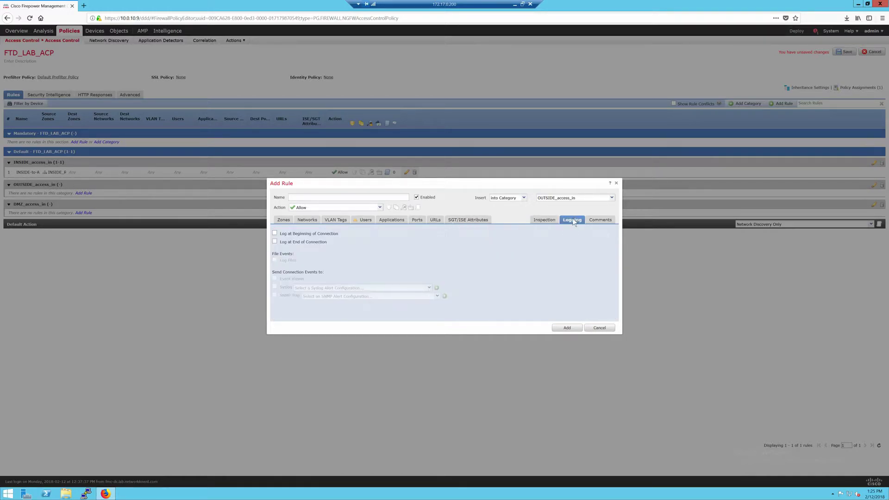
{"action": "left_click", "coordinate": [305, 243]}
{"action": "left_click", "coordinate": [577, 328]}
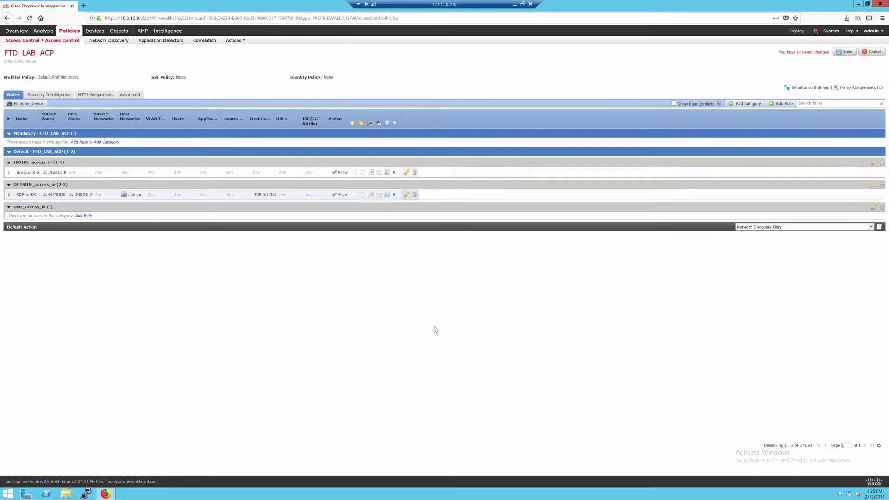
Start a rule in DMZ_access_in from zone DMZ_ROUTED to zone OUTSIDE_ROUTED.
{"action": "left_click", "coordinate": [85, 217]}
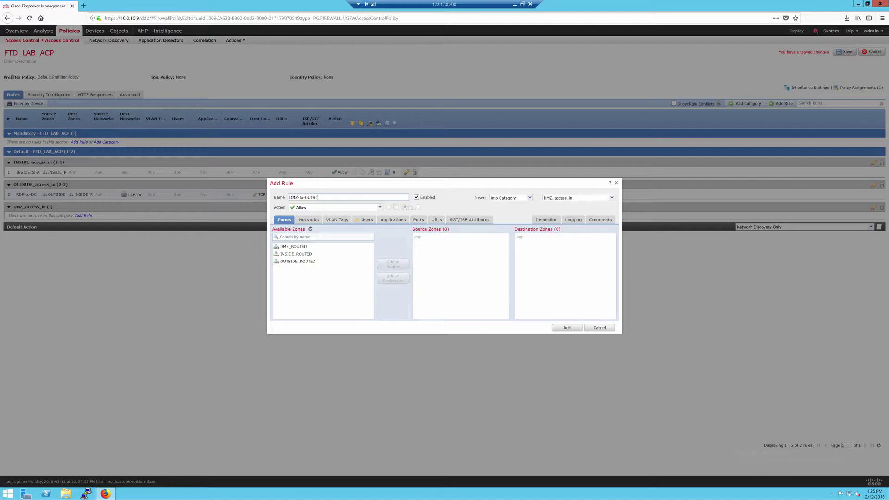
{"action": "left_click", "coordinate": [297, 247]}
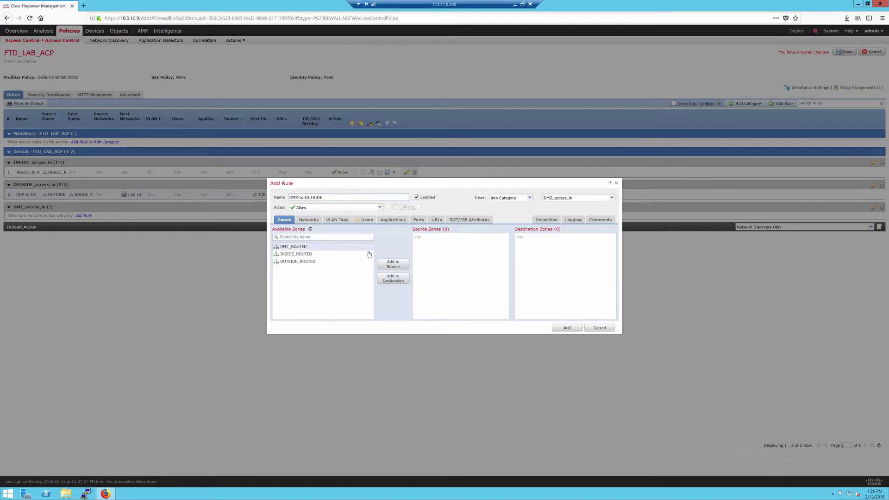
{"action": "left_click", "coordinate": [392, 266]}
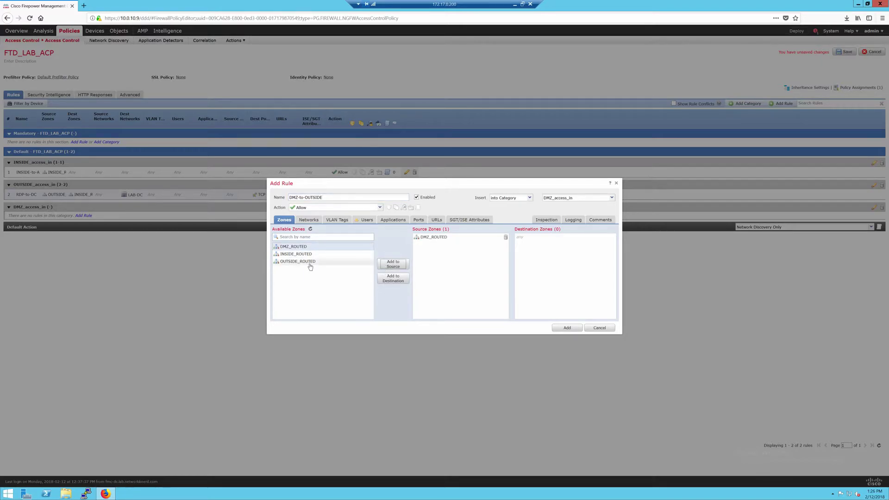
{"action": "left_click", "coordinate": [361, 262]}
{"action": "left_click", "coordinate": [393, 279]}
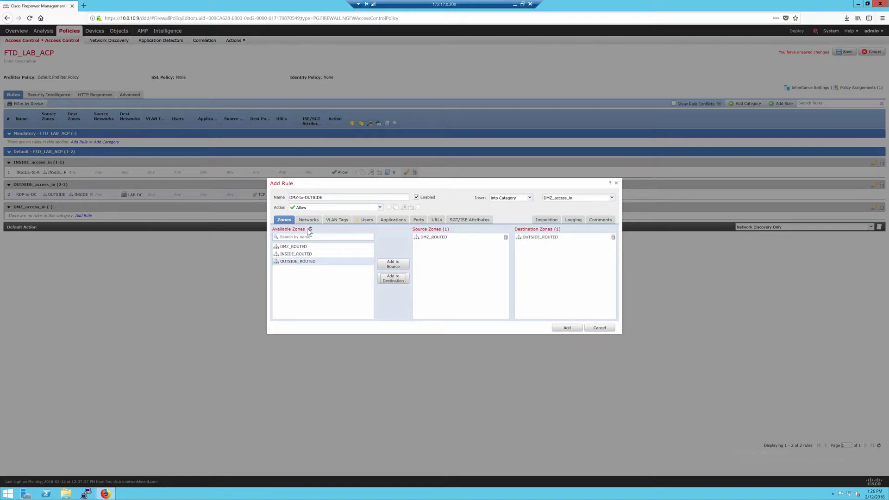
Set DMZ_subnet as source network, log at end of connection, and add the DMZ-to-OUTSIDE rule.
{"action": "left_click", "coordinate": [319, 220]}
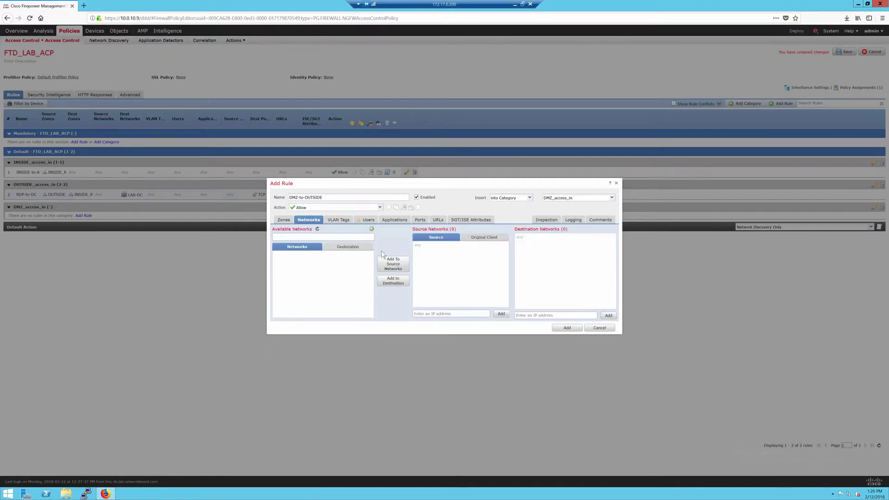
{"action": "scroll", "coordinate": [325, 287], "scroll_direction": "down", "scroll_amount": 5}
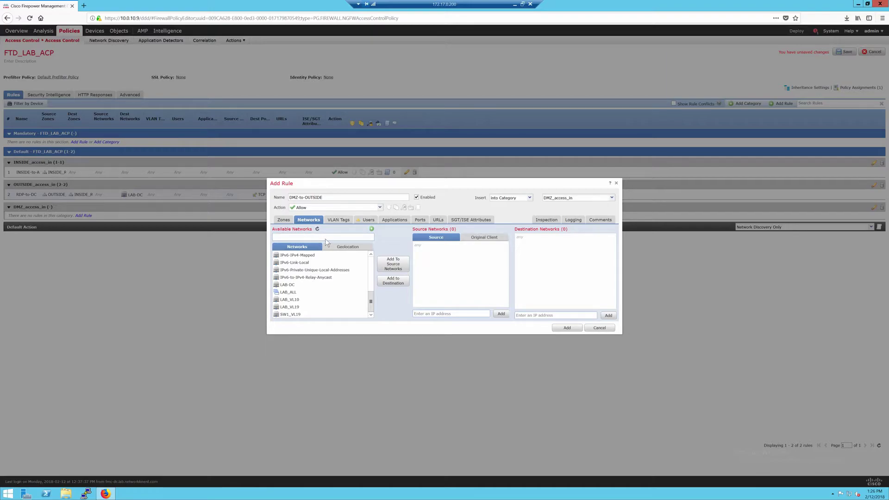
{"action": "left_click", "coordinate": [338, 248]}
{"action": "left_click", "coordinate": [300, 248]}
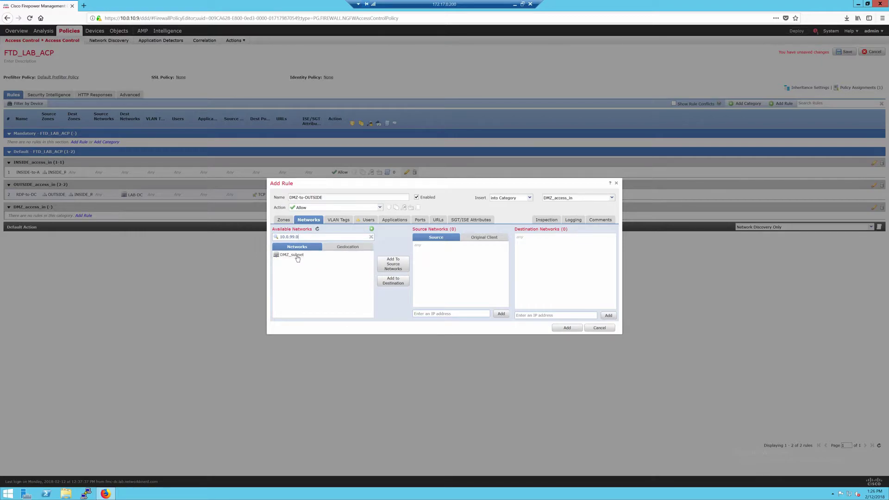
{"action": "left_click", "coordinate": [297, 258]}
{"action": "left_click", "coordinate": [401, 269]}
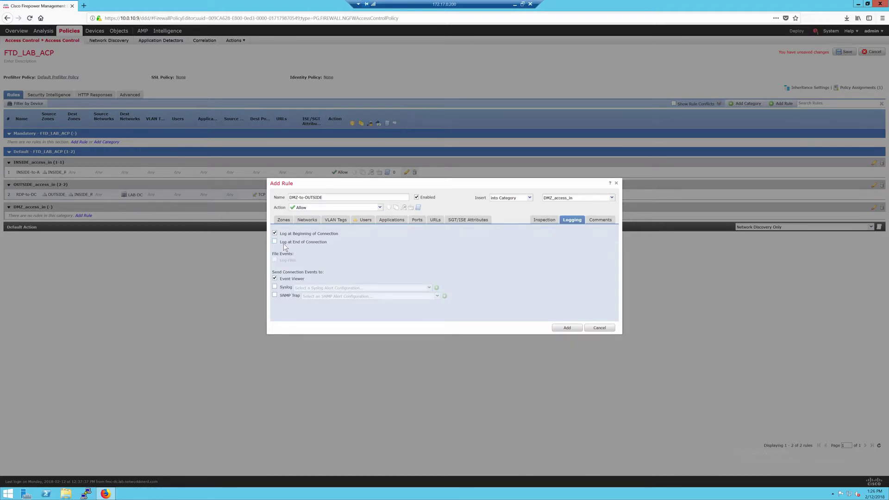
{"action": "left_click", "coordinate": [275, 242]}
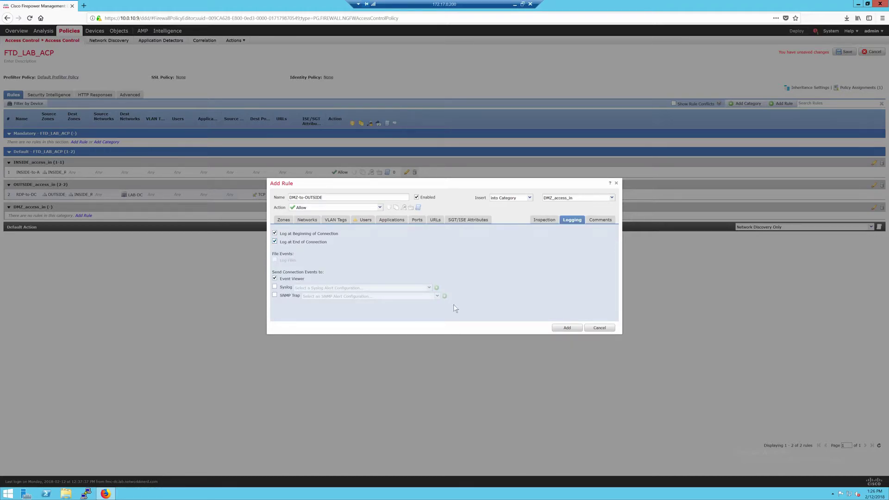
{"action": "left_click", "coordinate": [568, 332]}
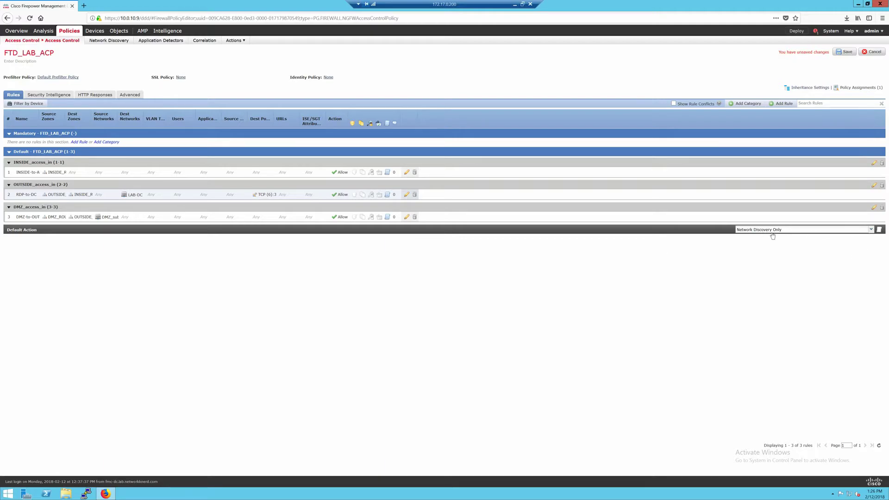
Set the default action to Block All Traffic, logging connections at their beginning.
{"action": "left_click", "coordinate": [870, 229]}
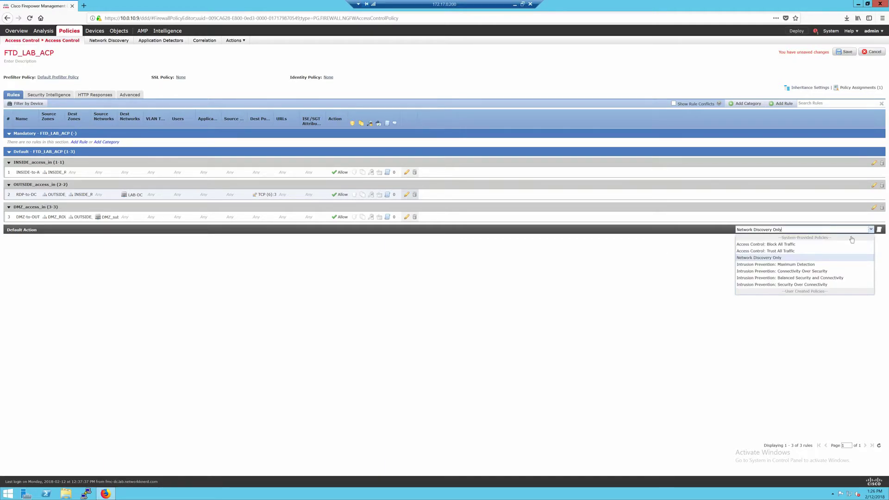
{"action": "left_click", "coordinate": [773, 246]}
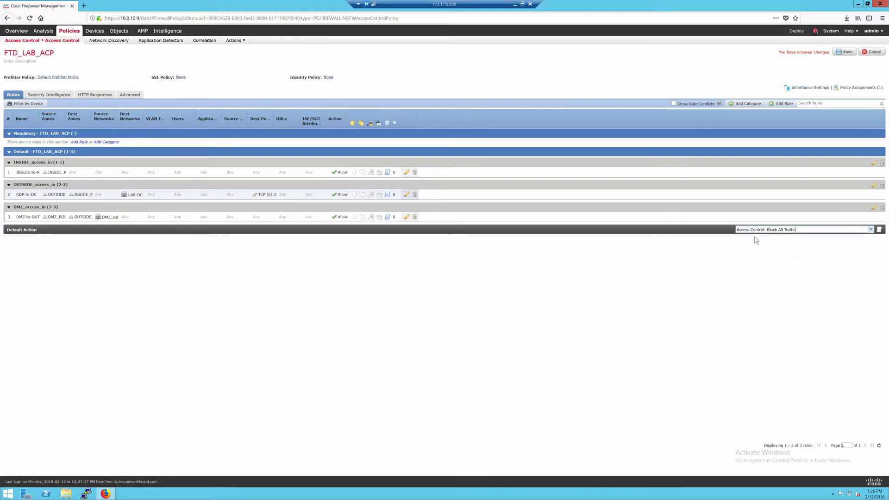
{"action": "left_click", "coordinate": [880, 230]}
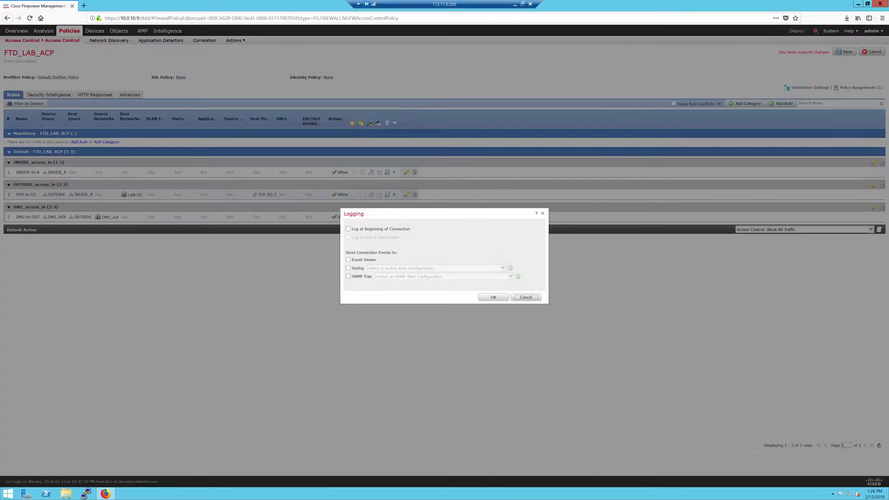
{"action": "left_click", "coordinate": [349, 229]}
{"action": "left_click", "coordinate": [500, 297]}
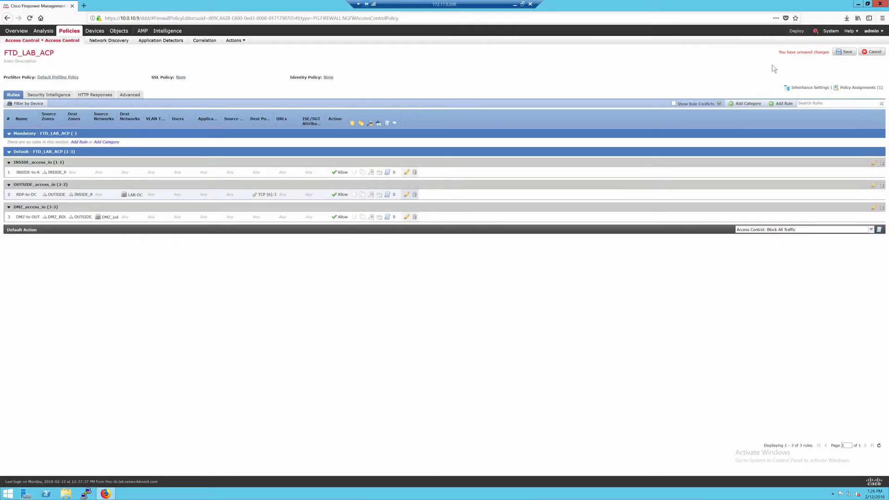
Resize the browser window to show all rules and save the FTD_LAB_ACP policy.
{"action": "double_click", "coordinate": [771, 4]}
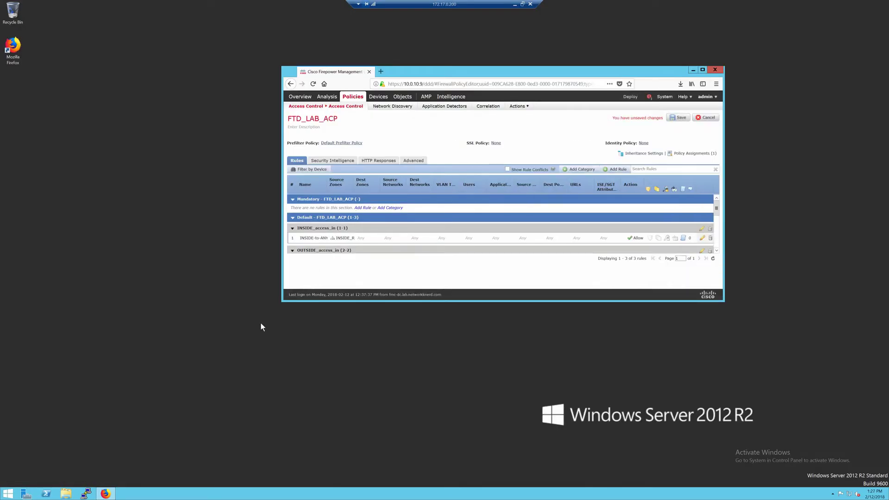
{"action": "left_click_drag", "start_coordinate": [282, 300], "coordinate": [121, 400]}
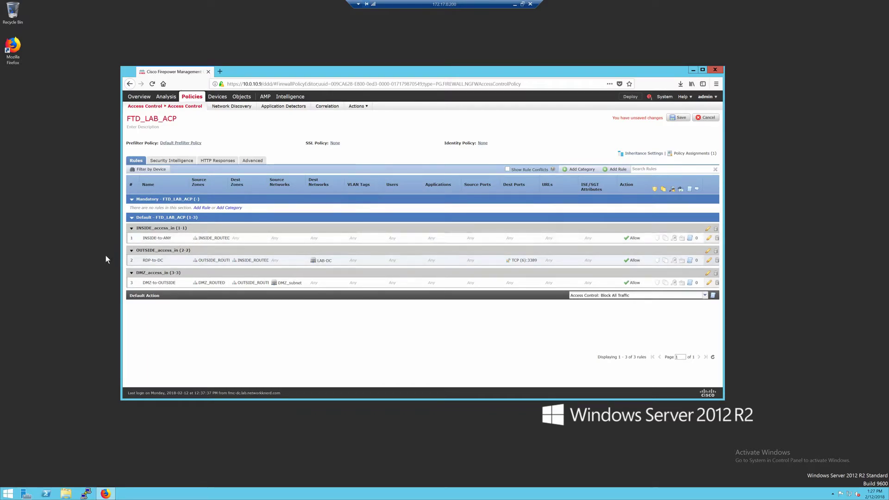
{"action": "left_click_drag", "start_coordinate": [122, 251], "coordinate": [71, 252]}
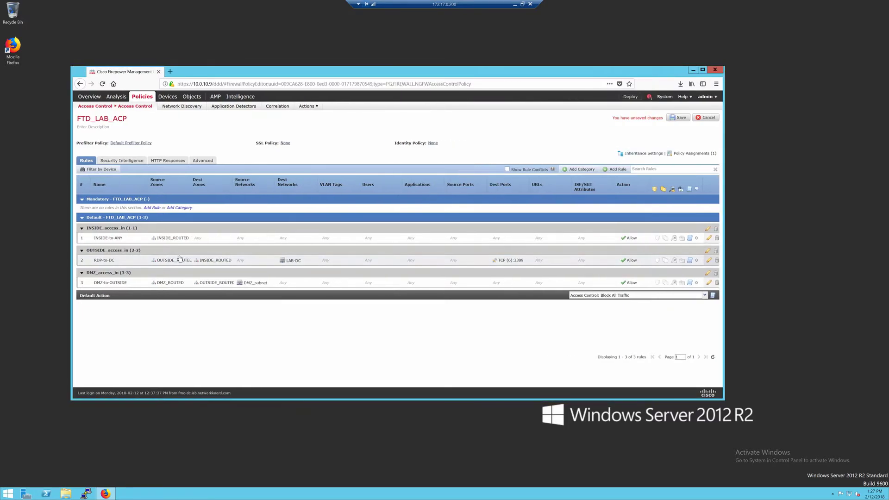
{"action": "left_click", "coordinate": [678, 118]}
Select FTDv-1 in the Deploy Policies list and start deploying its pending policies.
{"action": "left_click", "coordinate": [630, 97]}
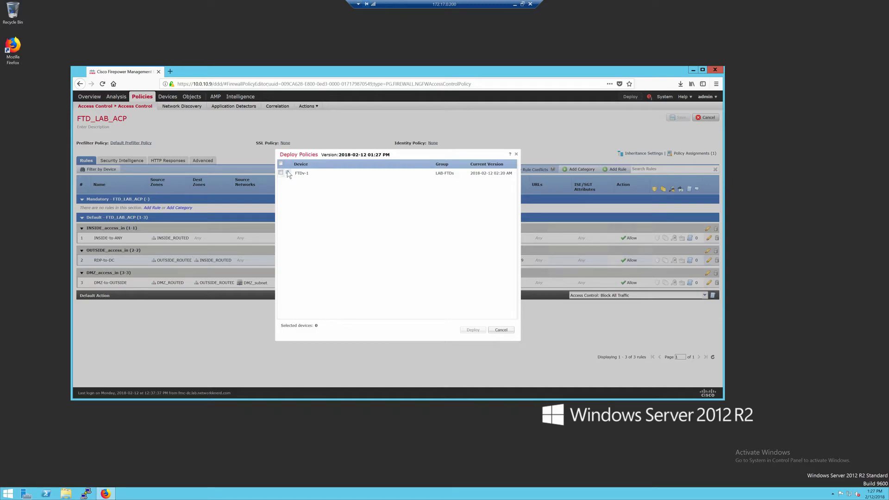
{"action": "left_click", "coordinate": [287, 172]}
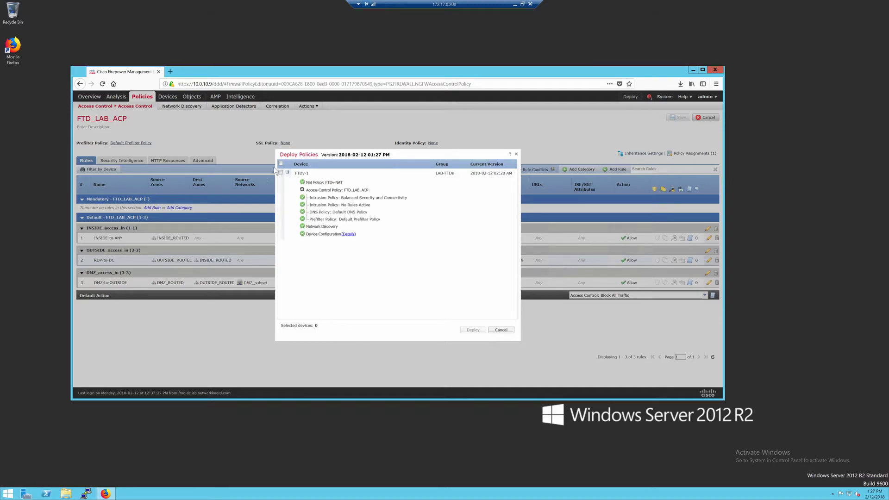
{"action": "left_click", "coordinate": [281, 172]}
{"action": "left_click", "coordinate": [474, 330]}
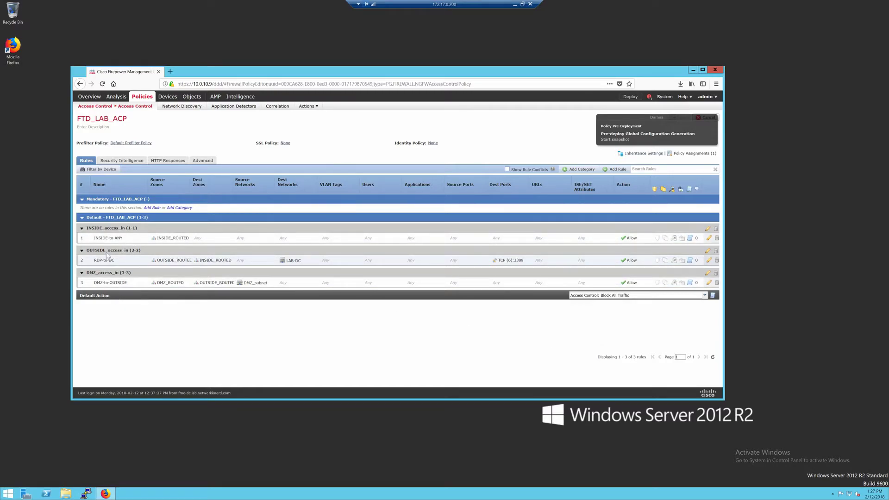
Create intrusion policy LAB-IPS1 on Balanced Security and Connectivity with Drop when Inline, opening it for editing.
{"action": "mouse_move", "coordinate": [95, 106]}
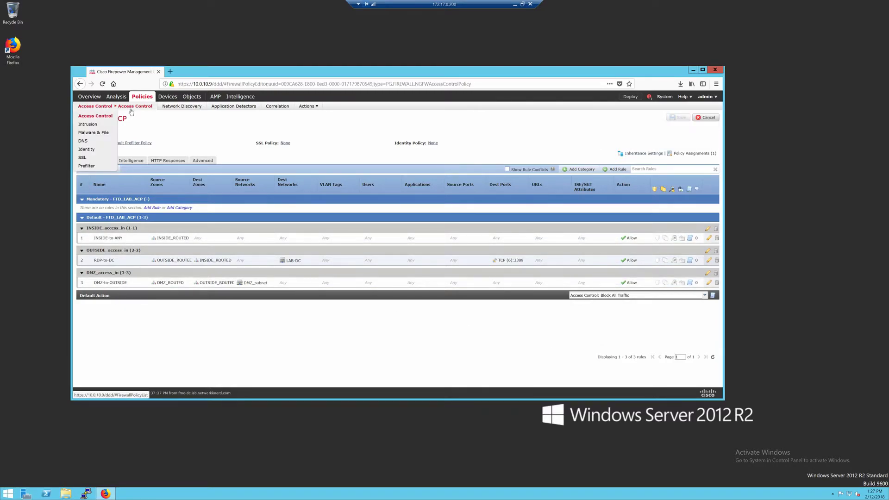
{"action": "left_click", "coordinate": [93, 124]}
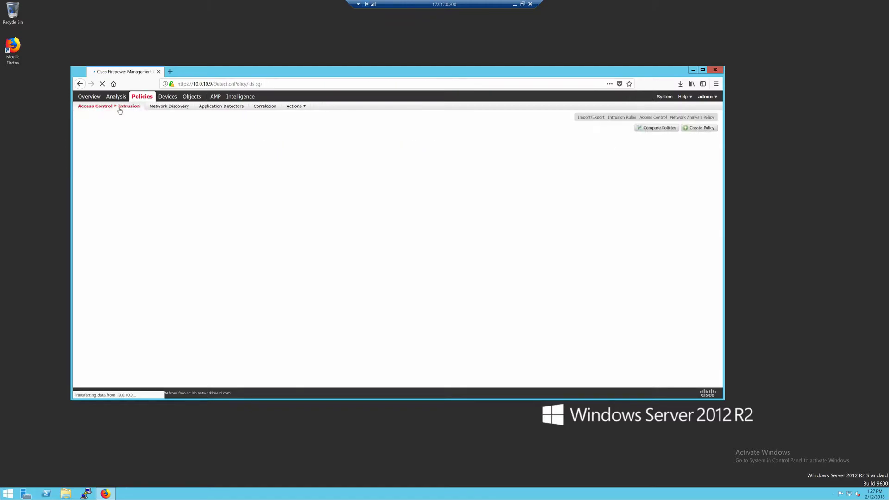
{"action": "left_click", "coordinate": [703, 130]}
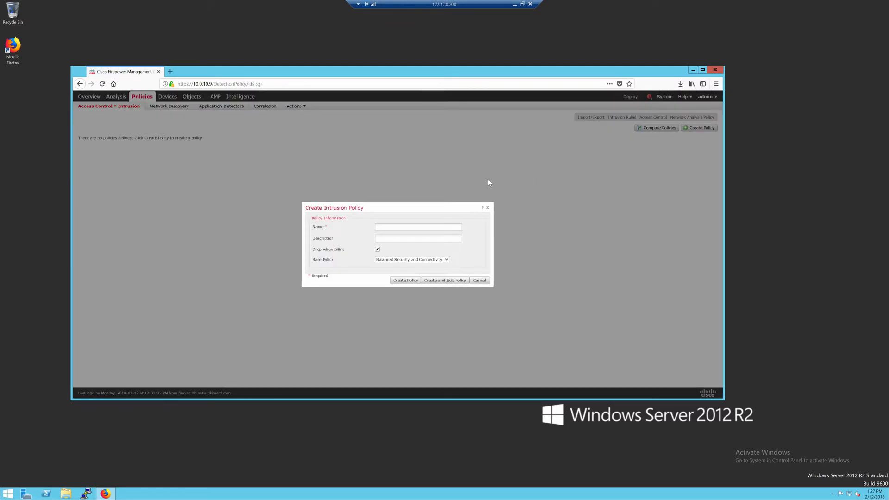
{"action": "left_click", "coordinate": [377, 250]}
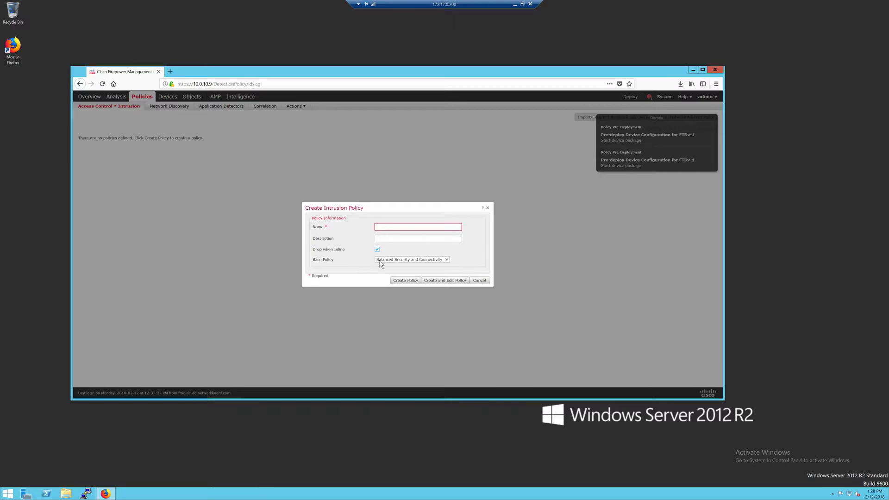
{"action": "left_click", "coordinate": [441, 261]}
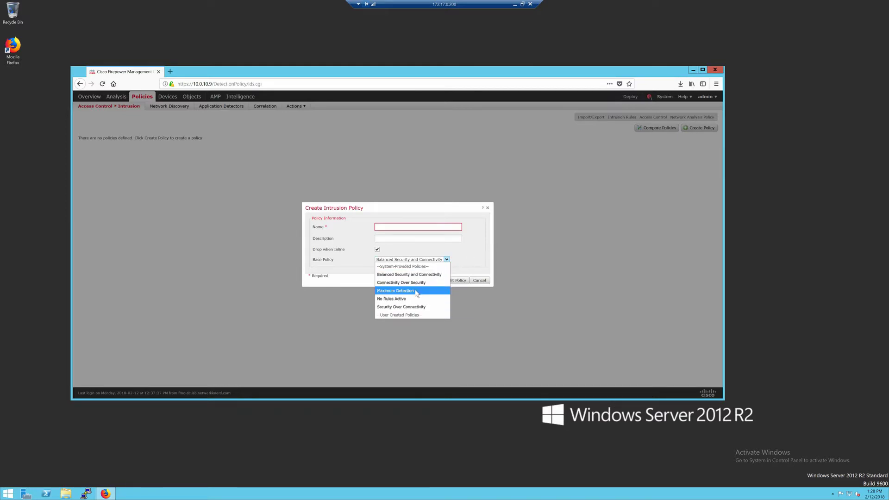
{"action": "left_click", "coordinate": [494, 252]}
{"action": "left_click", "coordinate": [412, 226]}
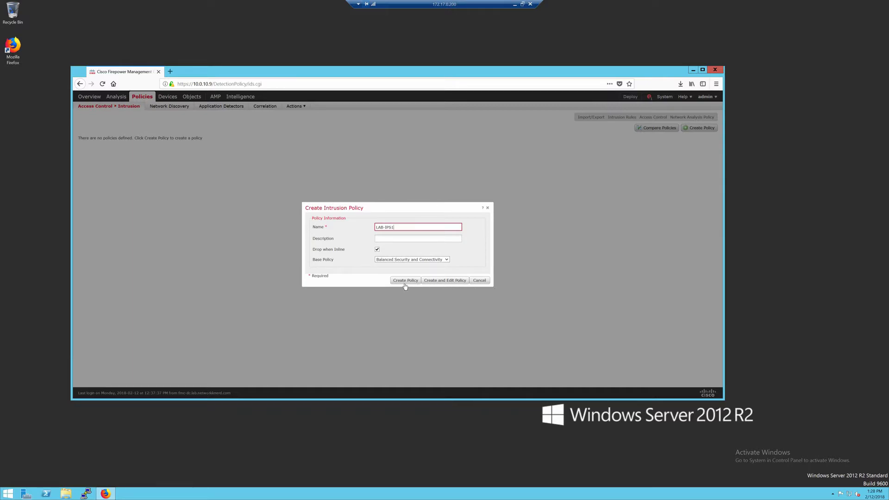
{"action": "left_click", "coordinate": [447, 281]}
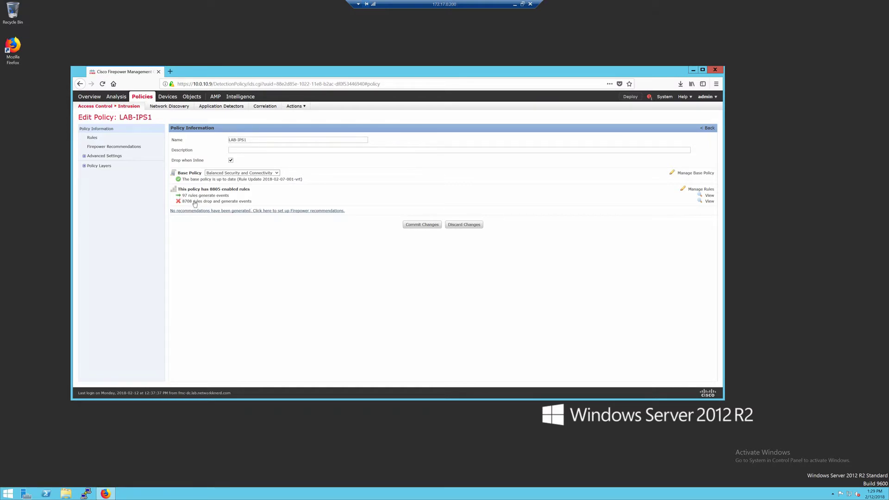
List LAB-IPS1's 8708 Drop and Generate Events rules and select rule 38806.
{"action": "left_click", "coordinate": [194, 203]}
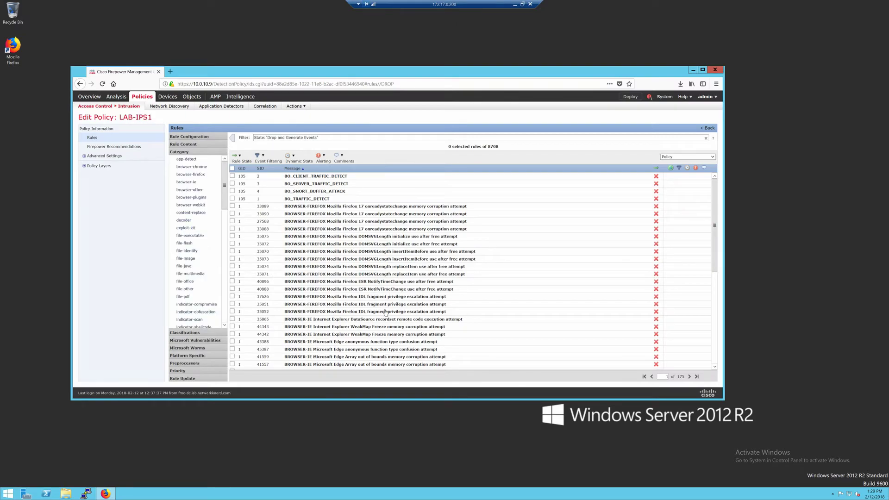
{"action": "scroll", "coordinate": [386, 313], "scroll_direction": "down", "scroll_amount": 5}
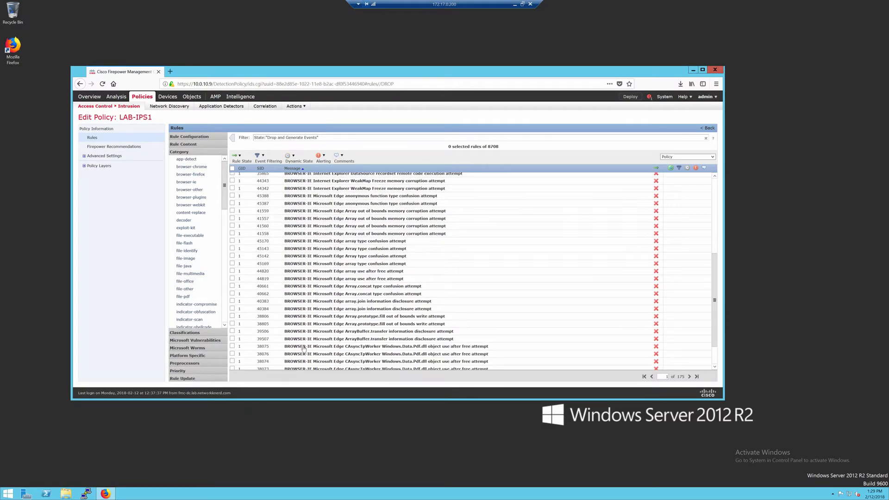
{"action": "scroll", "coordinate": [304, 349], "scroll_direction": "down", "scroll_amount": 2}
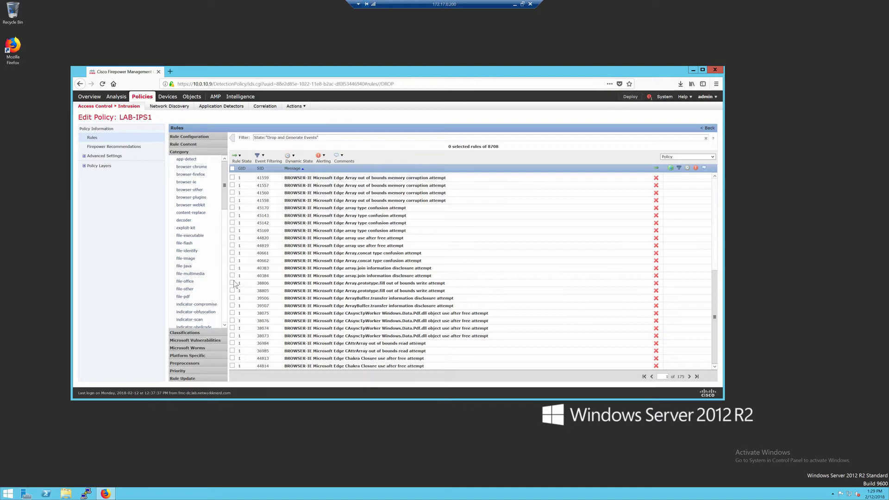
{"action": "left_click", "coordinate": [232, 283]}
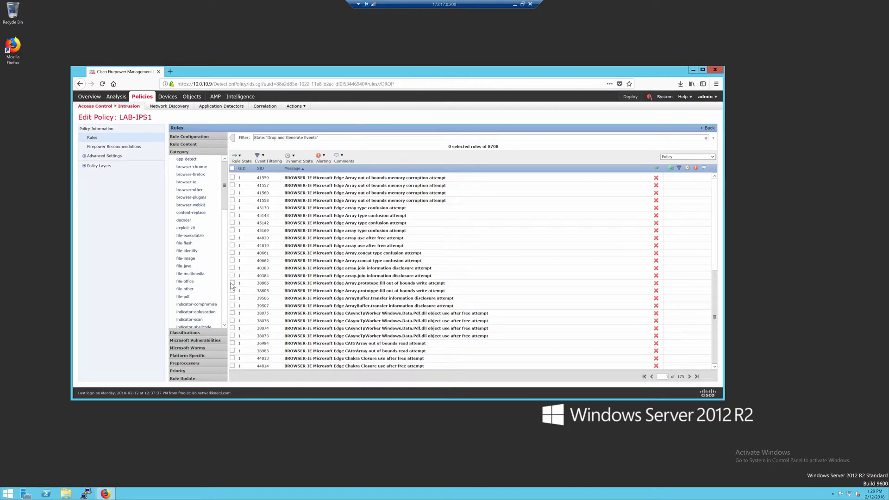
{"action": "left_click", "coordinate": [315, 284]}
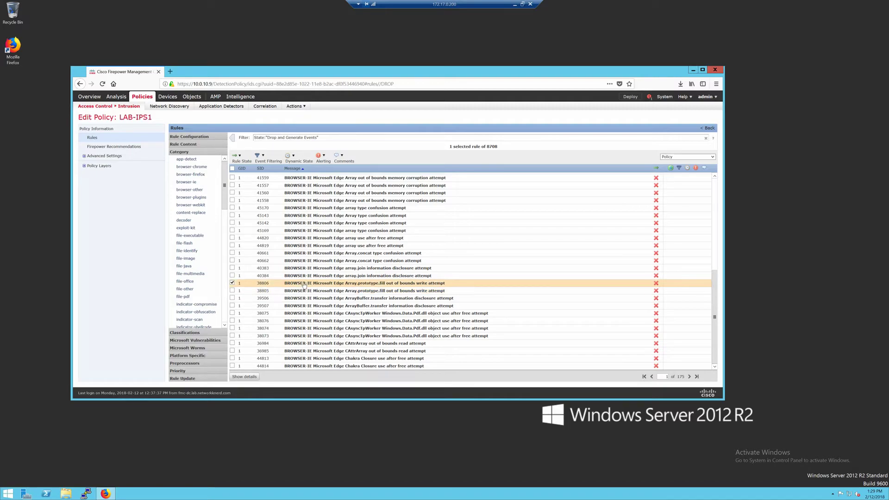
Show rule 38806's details and documentation, highlighting the network variables in its rule text.
{"action": "left_click", "coordinate": [246, 377]}
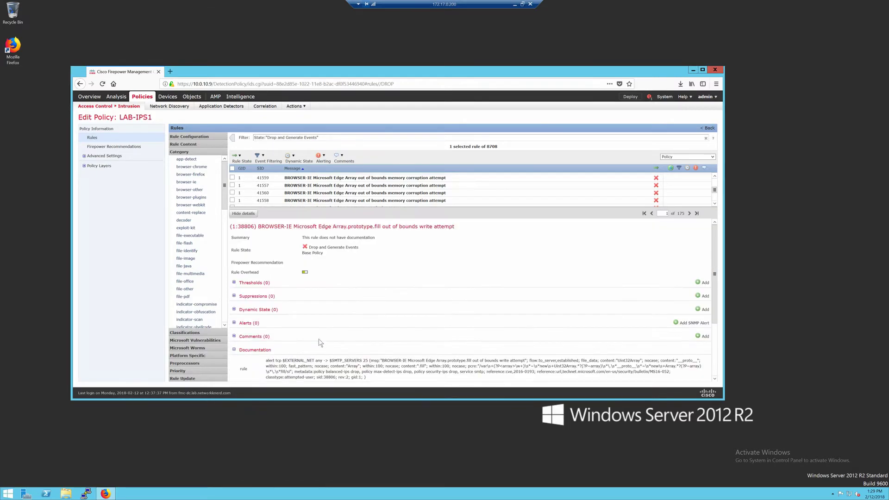
{"action": "scroll", "coordinate": [278, 325], "scroll_direction": "down", "scroll_amount": 2}
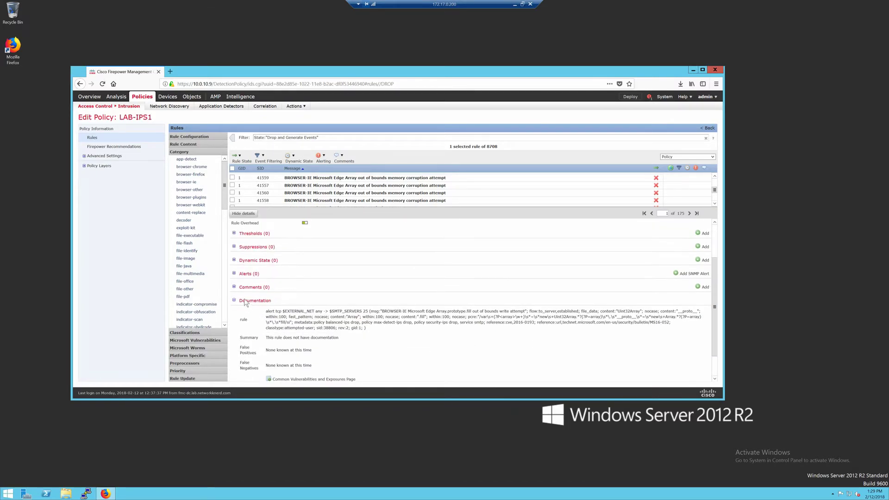
{"action": "scroll", "coordinate": [245, 303], "scroll_direction": "down", "scroll_amount": 1}
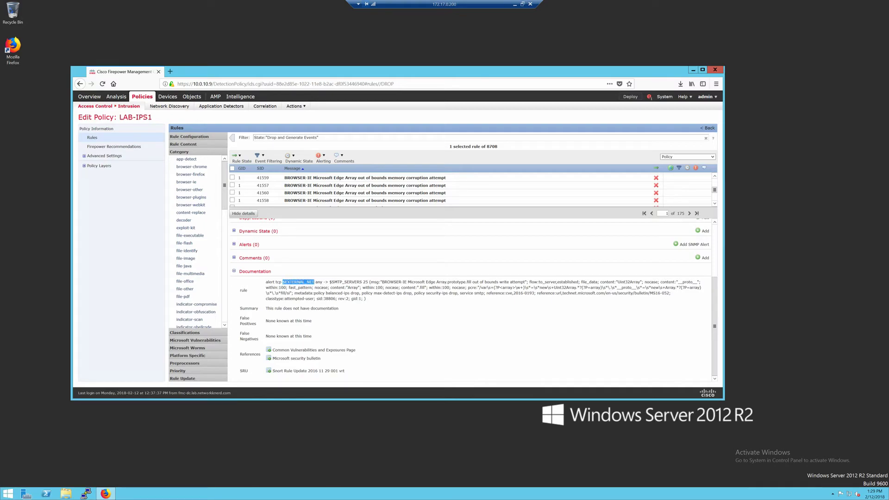
{"action": "left_click_drag", "start_coordinate": [328, 282], "coordinate": [352, 283]}
{"action": "left_click", "coordinate": [234, 271]}
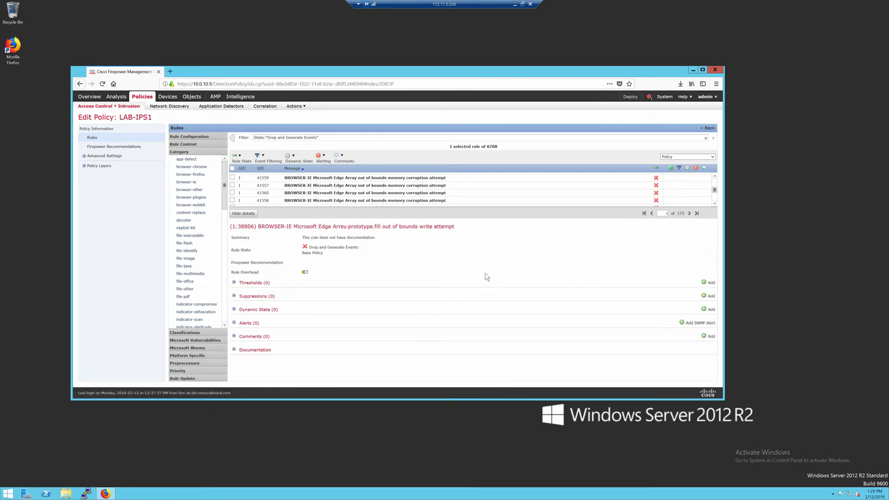
{"action": "mouse_move", "coordinate": [193, 99]}
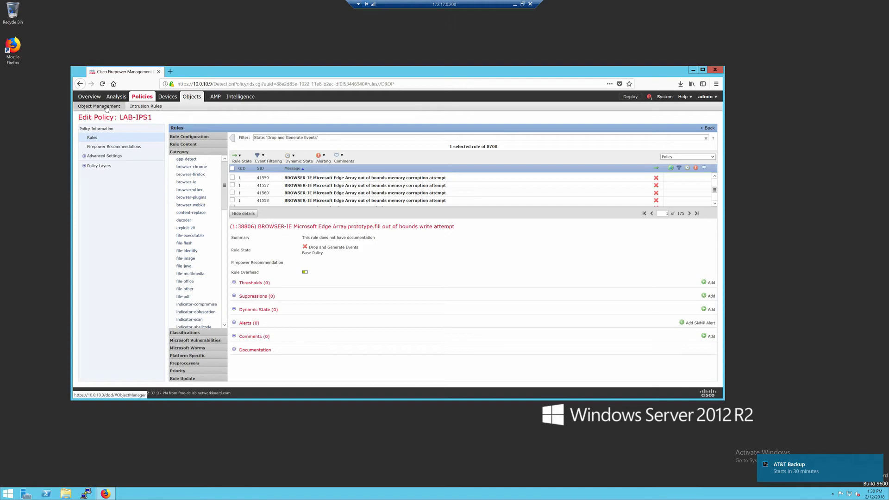
Go to Objects > Object Management and list the variable sets, showing Default-Set.
{"action": "left_click", "coordinate": [106, 107]}
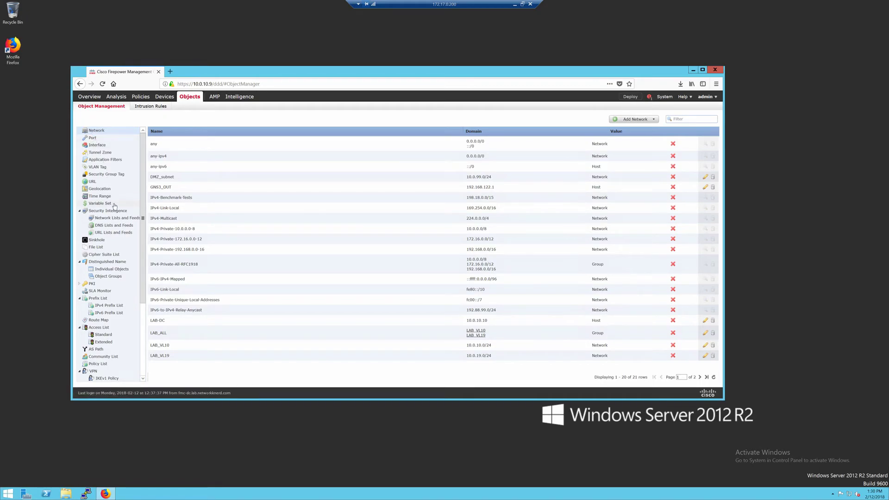
{"action": "left_click", "coordinate": [92, 205]}
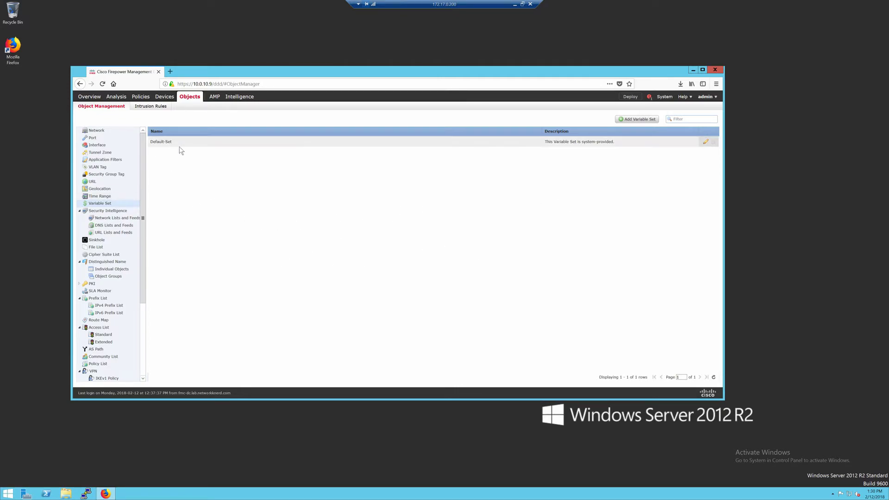
{"action": "left_click", "coordinate": [707, 142]}
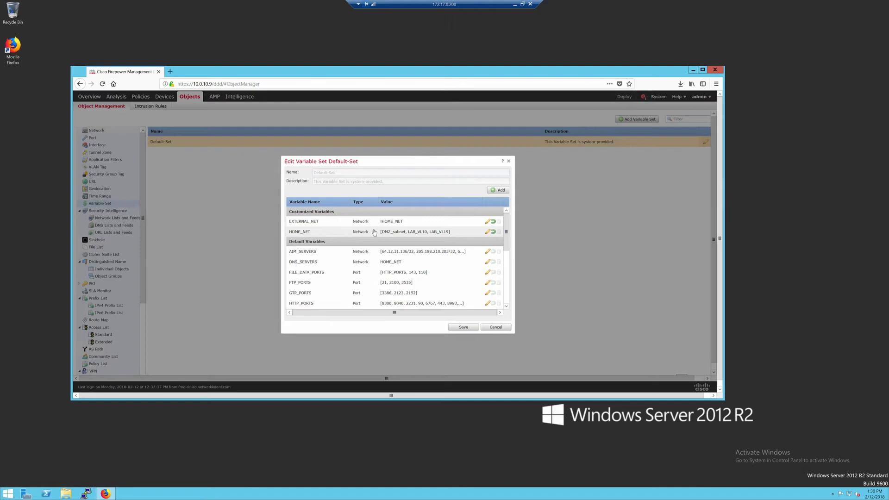
{"action": "left_click", "coordinate": [488, 232]}
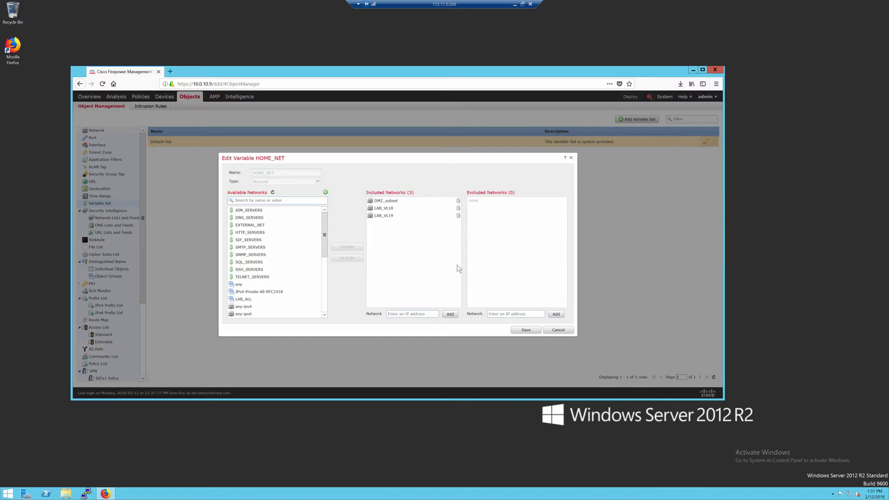
{"action": "left_click", "coordinate": [559, 330]}
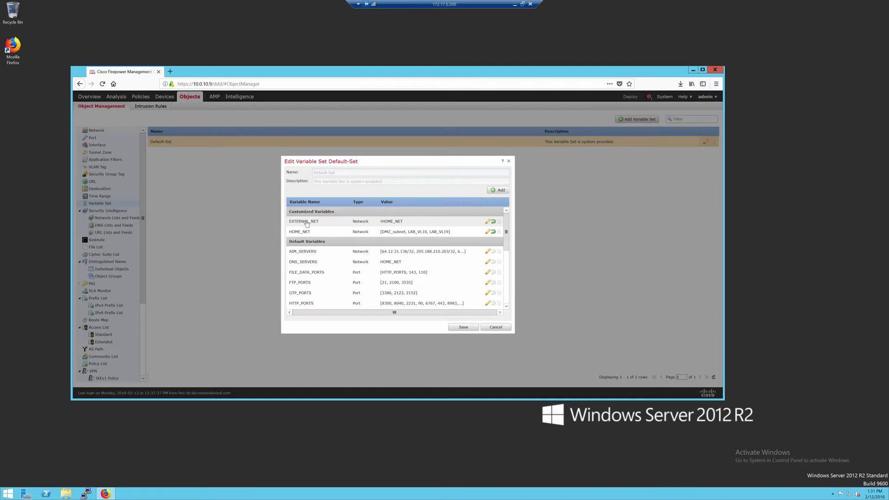
{"action": "left_click", "coordinate": [488, 223]}
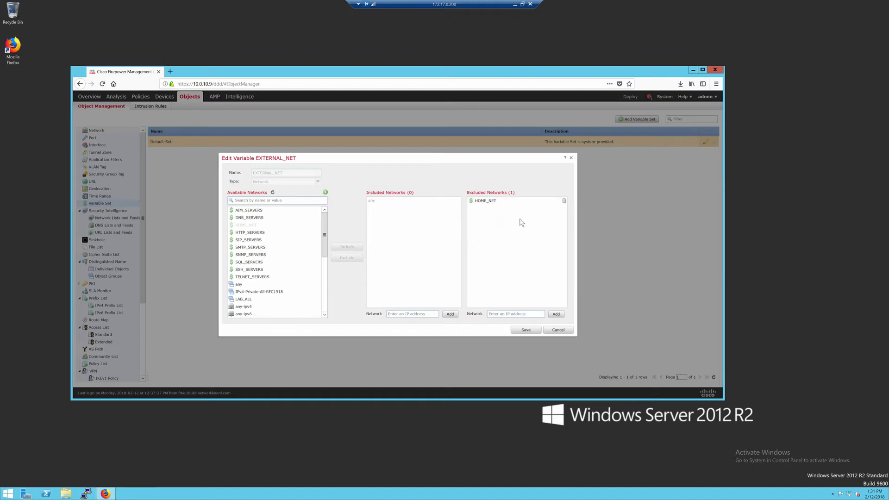
{"action": "left_click", "coordinate": [552, 332]}
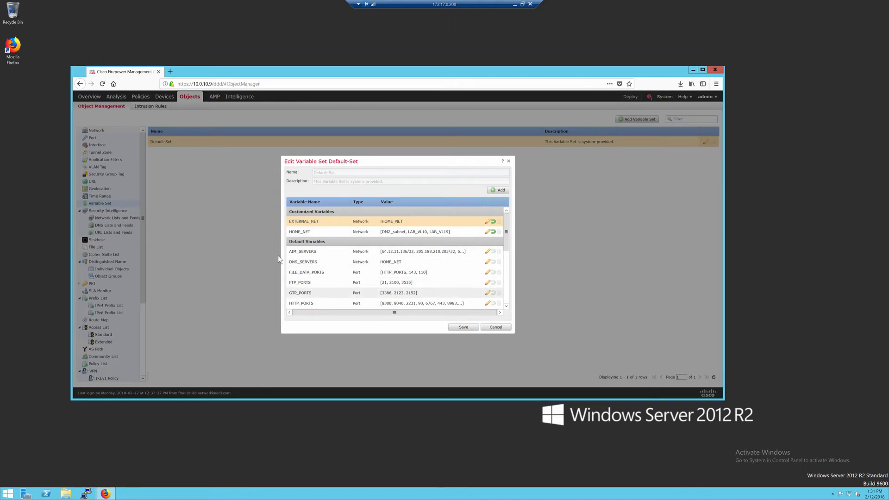
{"action": "left_click", "coordinate": [494, 327]}
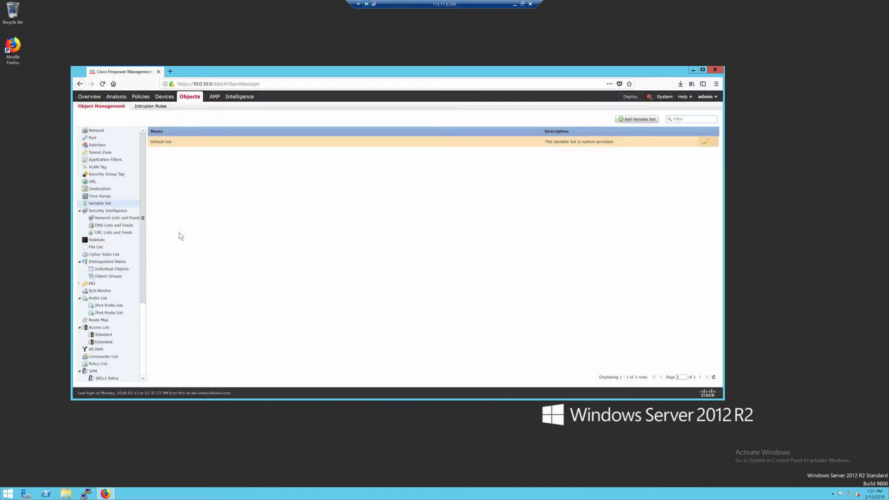
Open the FTD_LAB_ACP policy from Policies > Access Control for editing.
{"action": "mouse_move", "coordinate": [141, 97]}
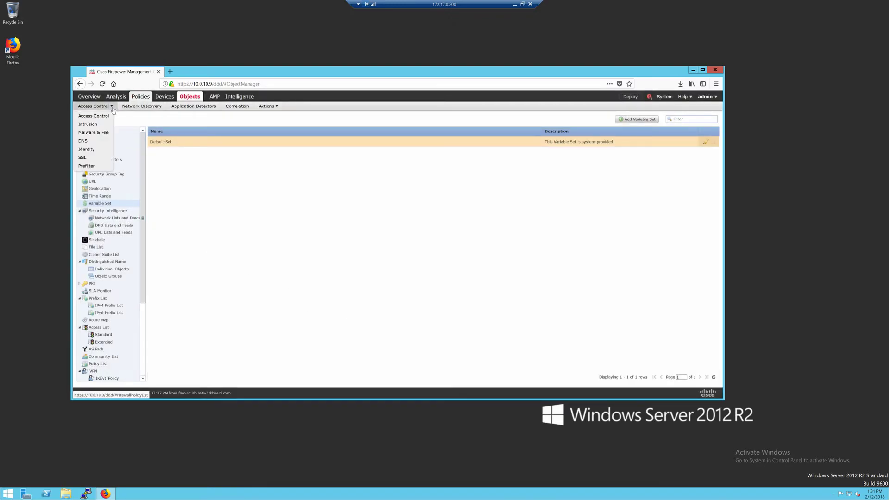
{"action": "left_click", "coordinate": [103, 116]}
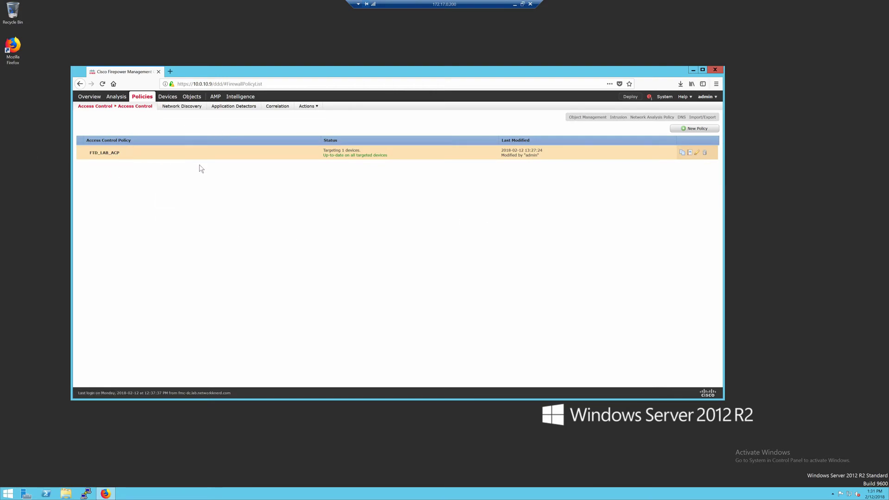
{"action": "left_click", "coordinate": [698, 153]}
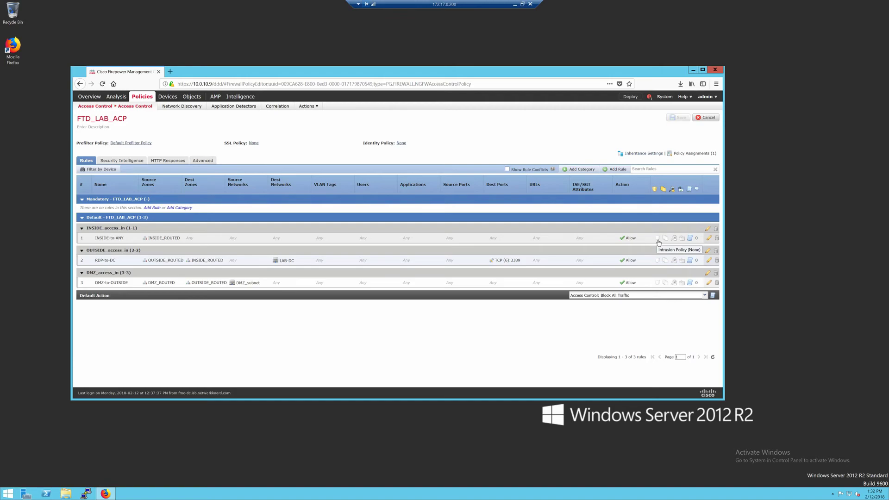
Give the INSIDE-to-ANY rule intrusion policy LAB-IPS1 with variable set Default Set, and save the rule.
{"action": "left_click", "coordinate": [710, 239]}
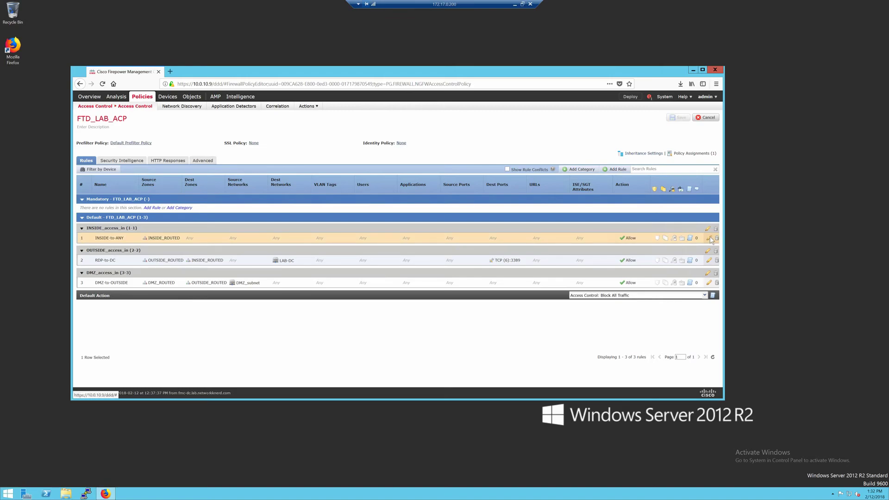
{"action": "left_click", "coordinate": [711, 239]}
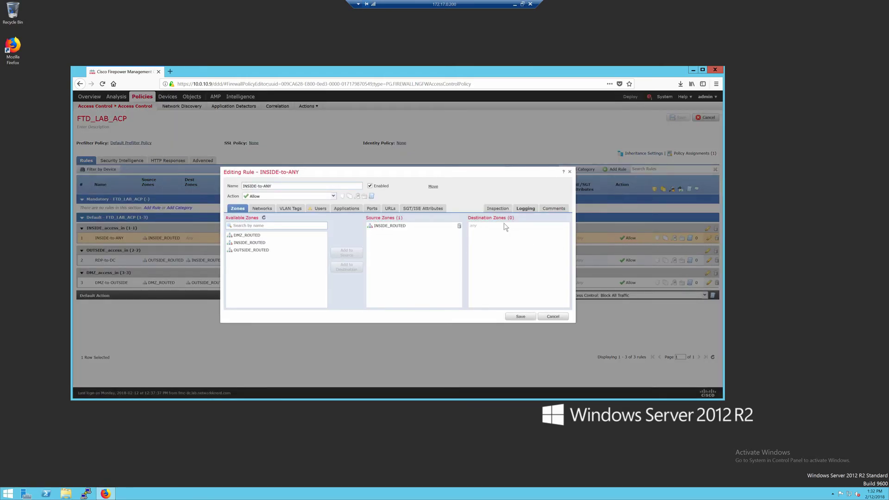
{"action": "left_click", "coordinate": [499, 209]}
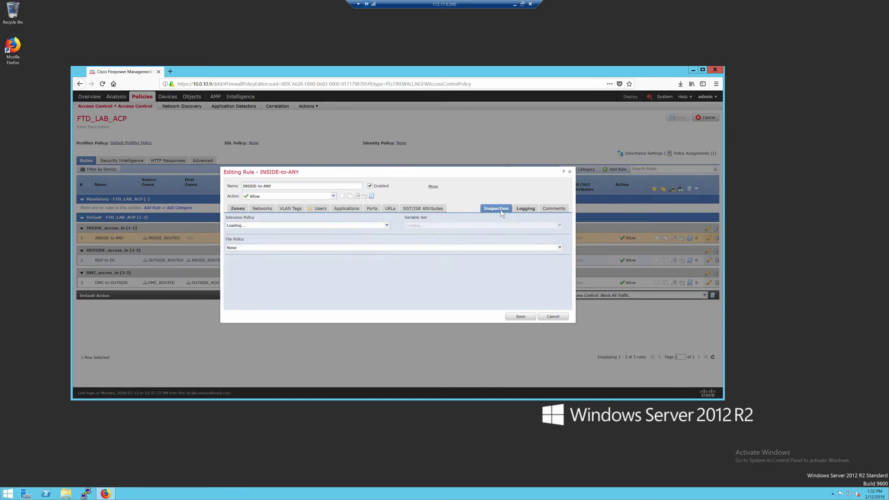
{"action": "left_click", "coordinate": [385, 226]}
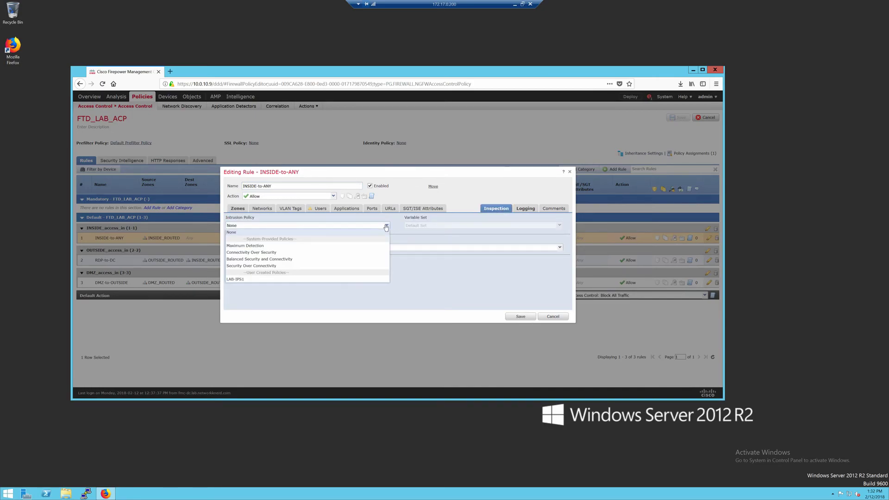
{"action": "left_click", "coordinate": [238, 280]}
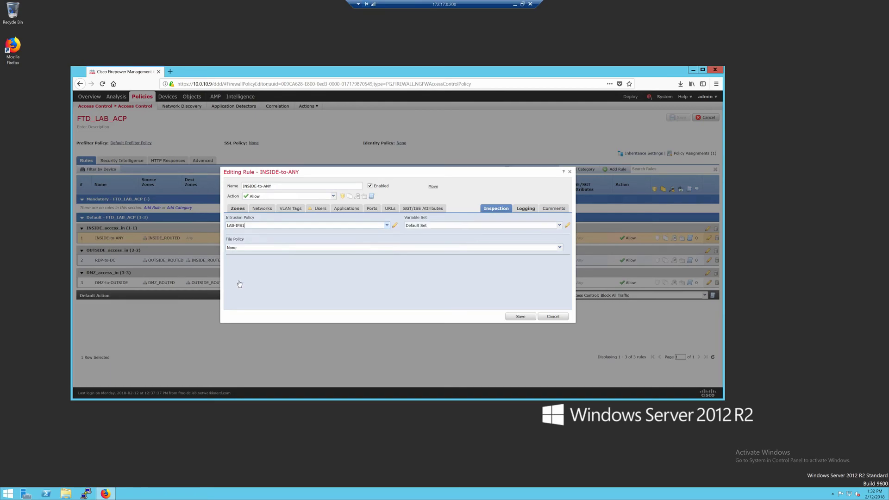
{"action": "left_click", "coordinate": [559, 225]}
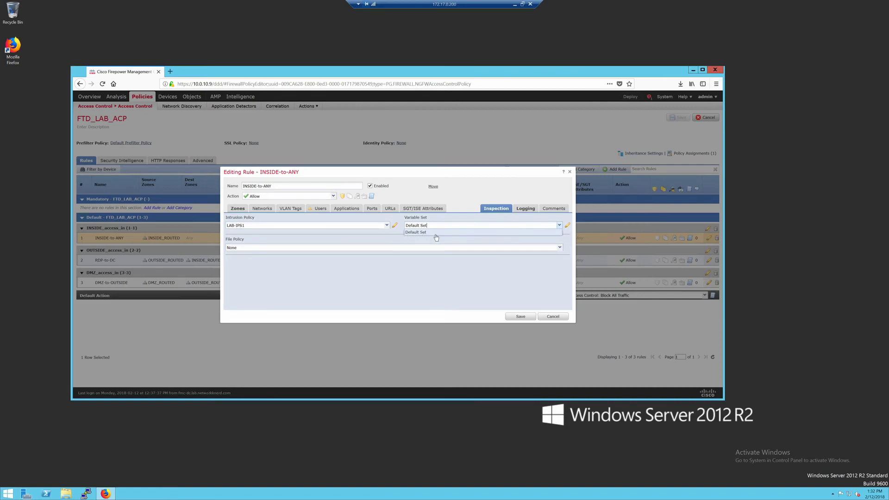
{"action": "left_click", "coordinate": [479, 232]}
{"action": "left_click", "coordinate": [520, 318]}
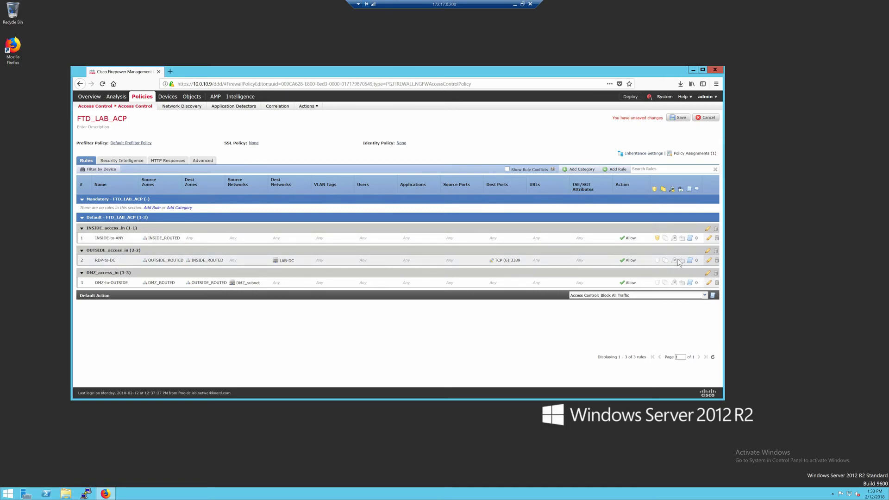
Set the DMZ-to-OUTSIDE rule's intrusion policy to Security Over Connectivity and save the rule.
{"action": "left_click", "coordinate": [657, 283]}
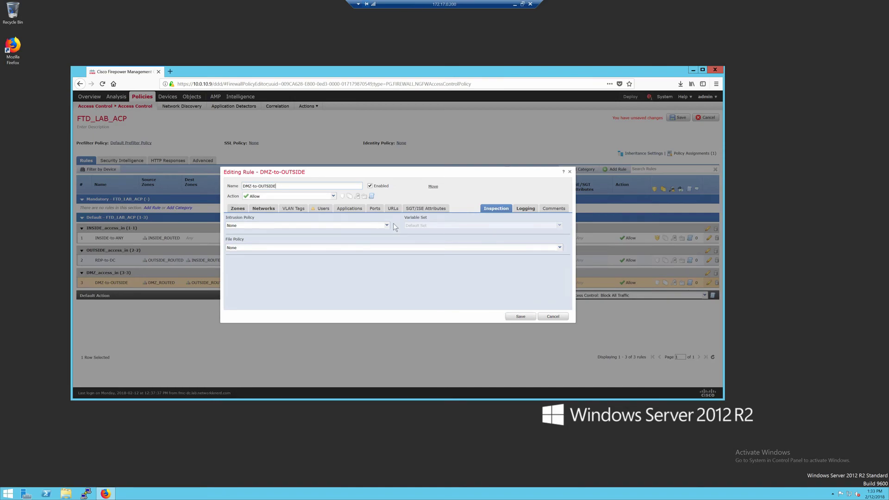
{"action": "left_click", "coordinate": [387, 226]}
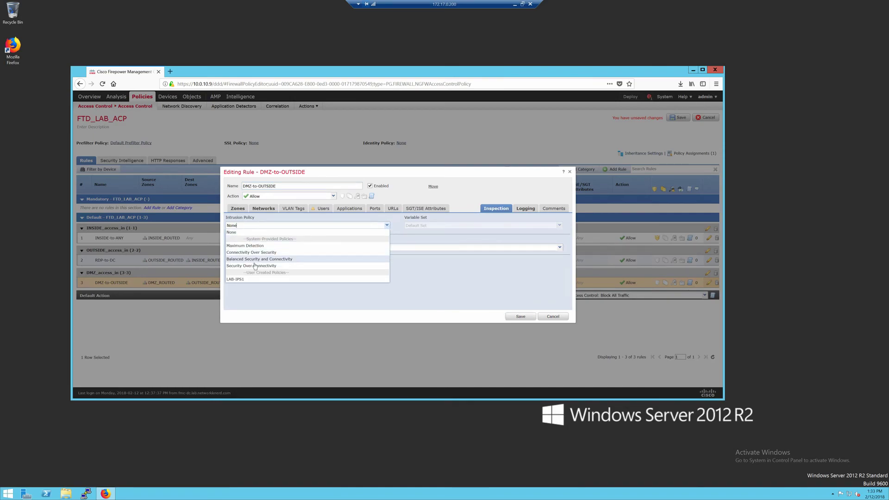
{"action": "left_click", "coordinate": [525, 314]}
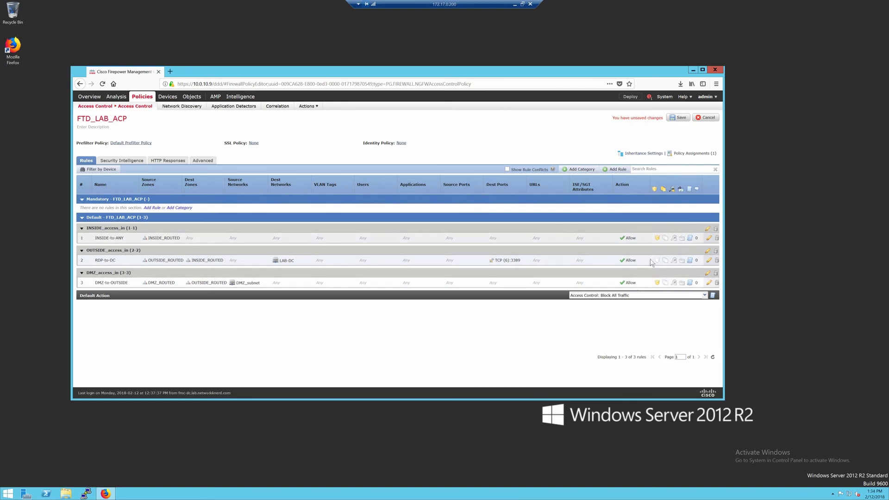
Save FTD_LAB_ACP with both intrusion policy assignments.
{"action": "left_click", "coordinate": [678, 118]}
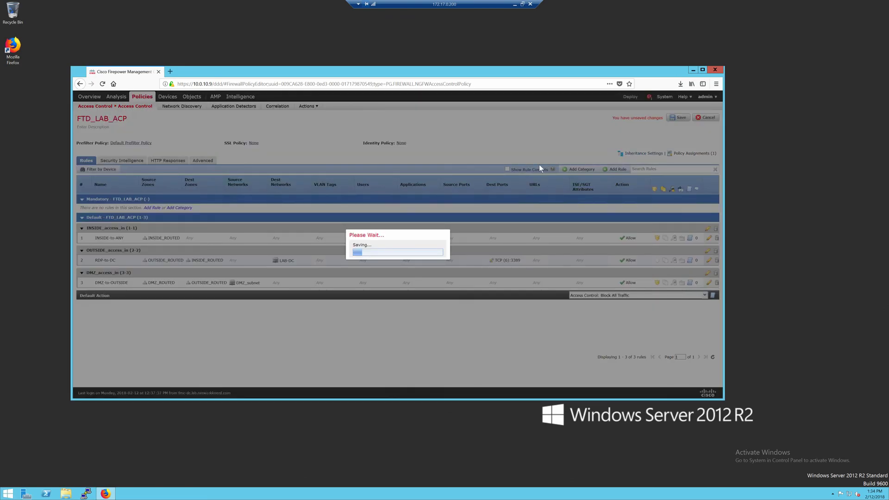